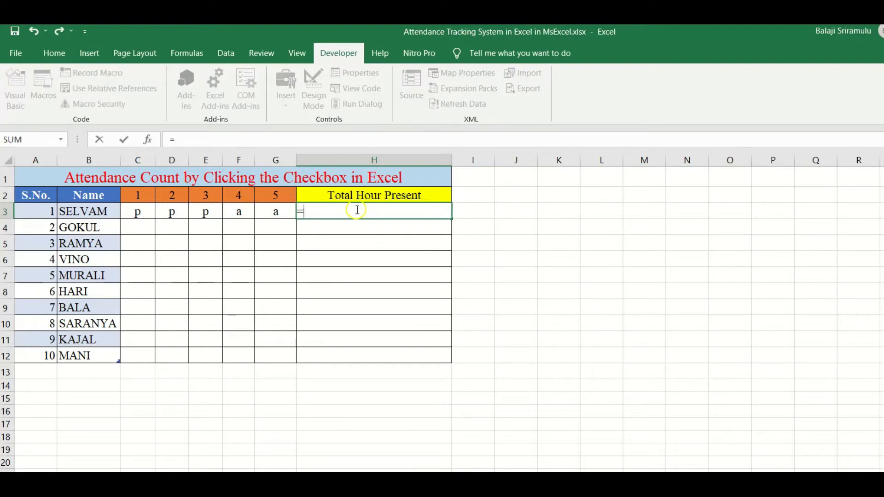
Complete the formula in H3 as =COUNTIF(C3:G3,"p") to count the first student's hours present
{"action": "type", "text": "co"}
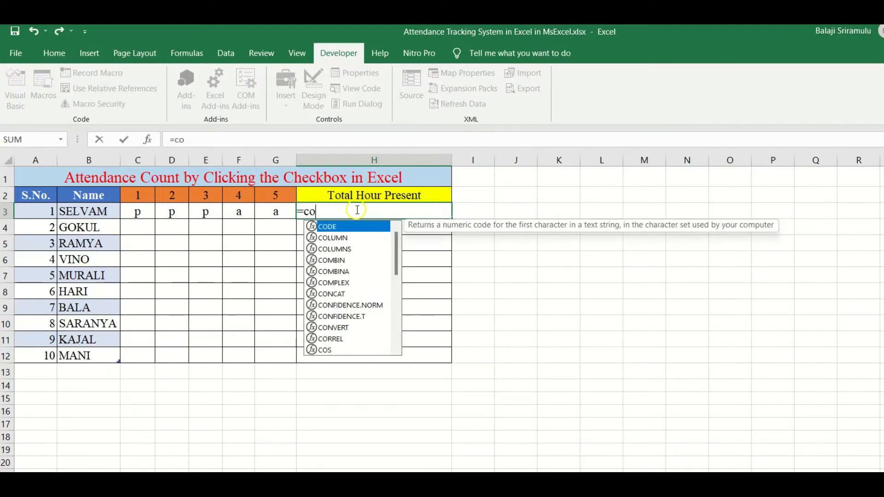
{"action": "type", "text": "untif("}
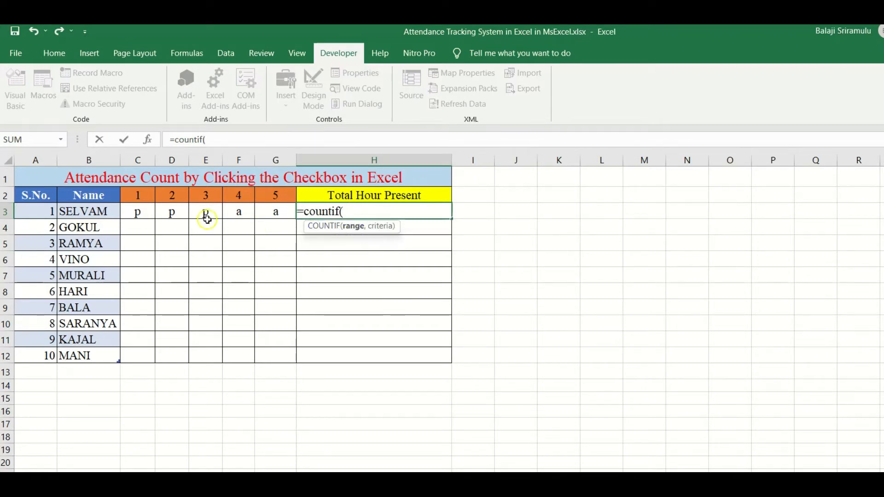
{"action": "left_click_drag", "start_coordinate": [138, 213], "coordinate": [278, 217]}
{"action": "type", "text": ","}
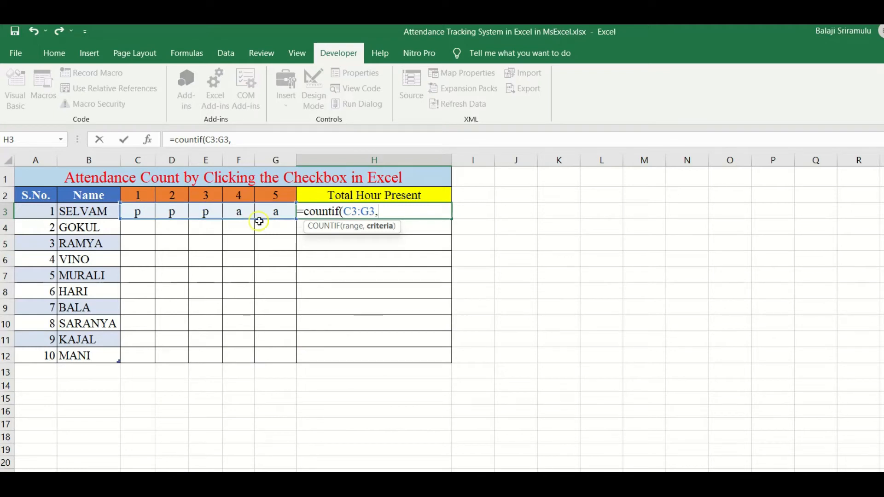
{"action": "type", "text": "\"p"}
{"action": "type", "text": ")"}
{"action": "key", "text": "Return"}
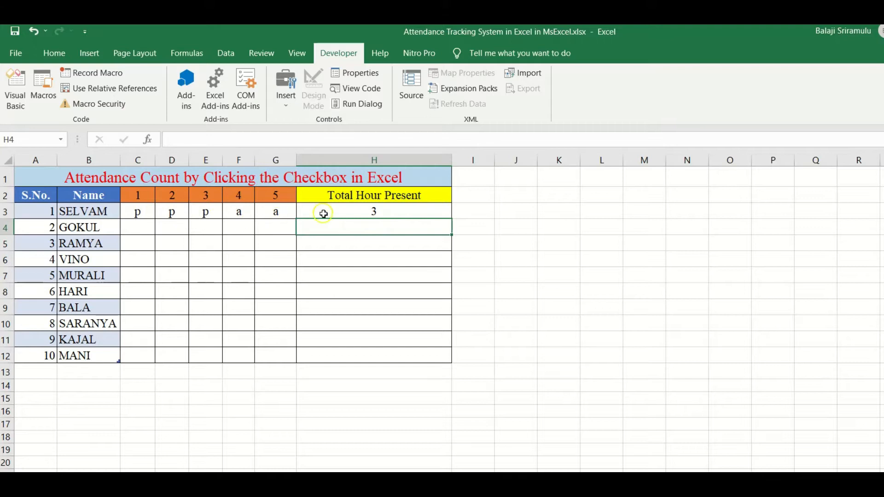
Clear the attendance marks and the total formula from cells C3:H3
{"action": "left_click_drag", "start_coordinate": [138, 211], "coordinate": [369, 211]}
{"action": "key", "text": "Delete"}
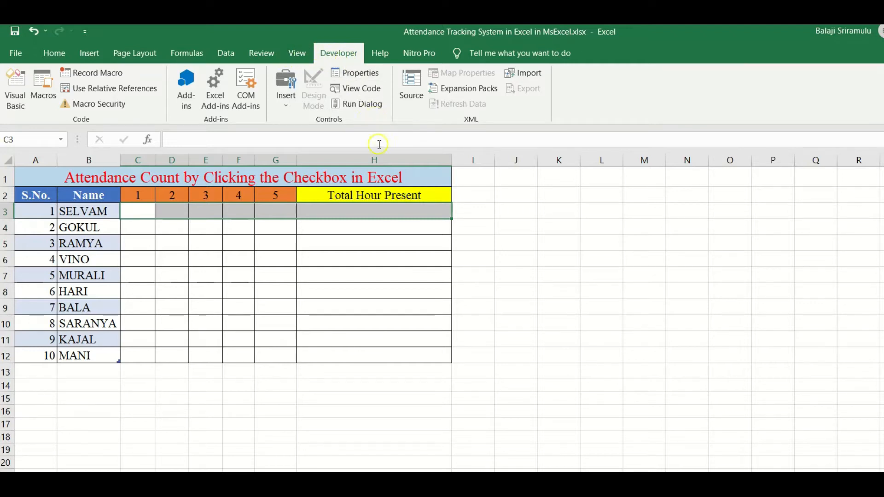
Insert a form control check box starting in cell C3, under hour 1 of the first student
{"action": "left_click", "coordinate": [295, 53]}
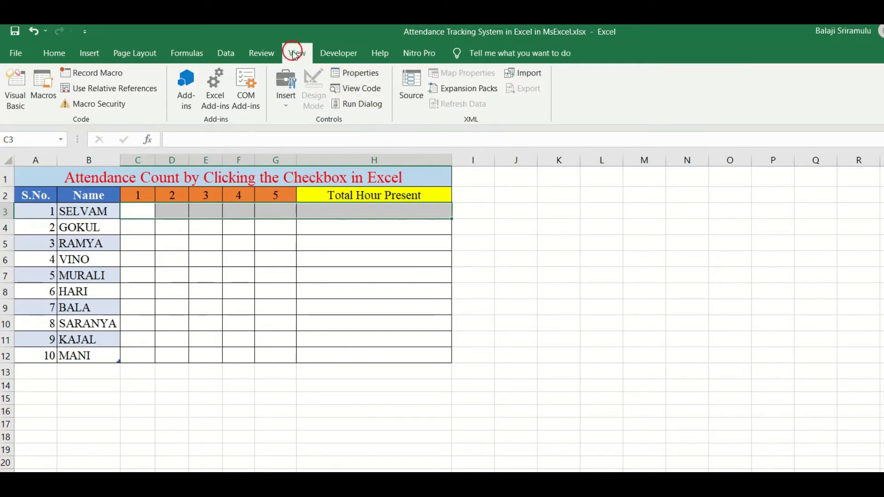
{"action": "left_click", "coordinate": [338, 53]}
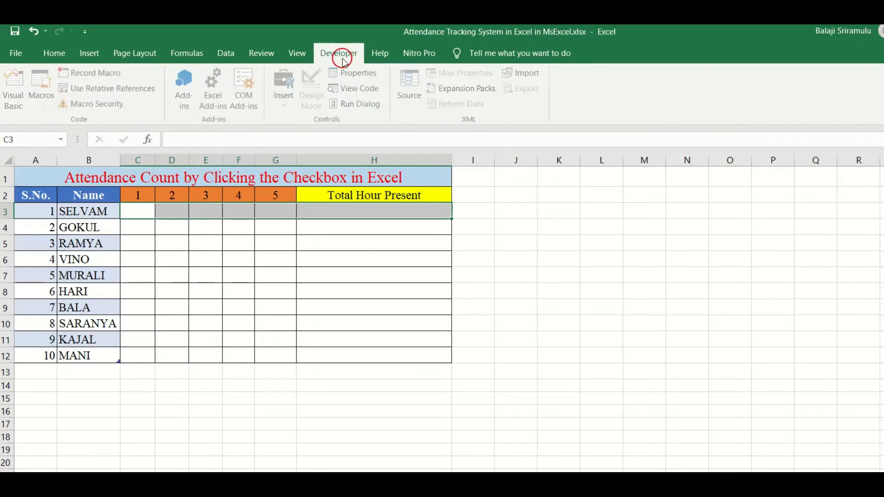
{"action": "left_click", "coordinate": [285, 103]}
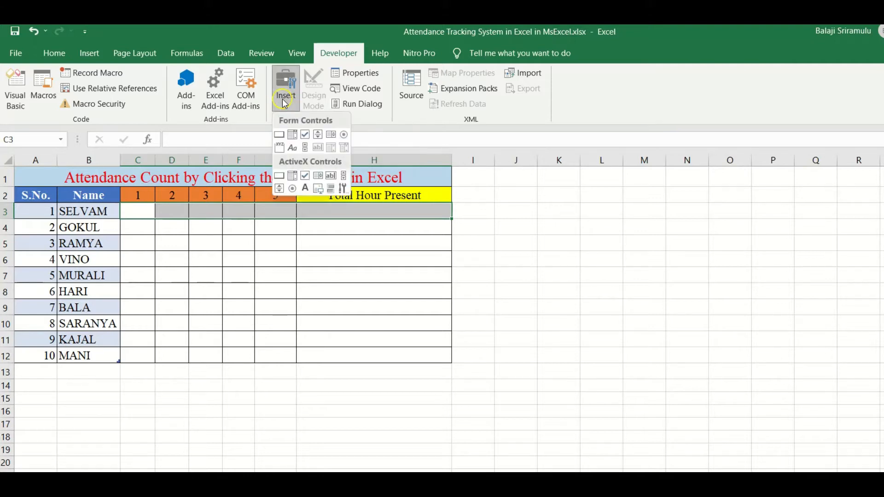
{"action": "left_click", "coordinate": [307, 141]}
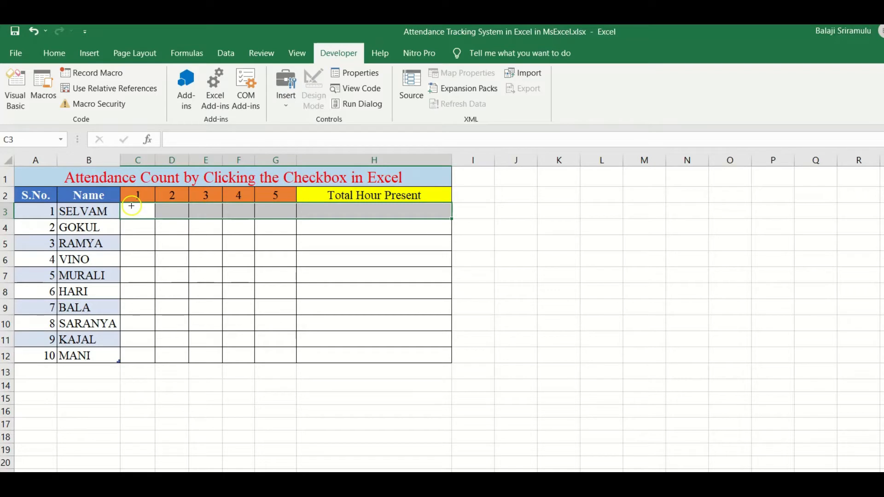
{"action": "left_click_drag", "start_coordinate": [130, 206], "coordinate": [177, 220]}
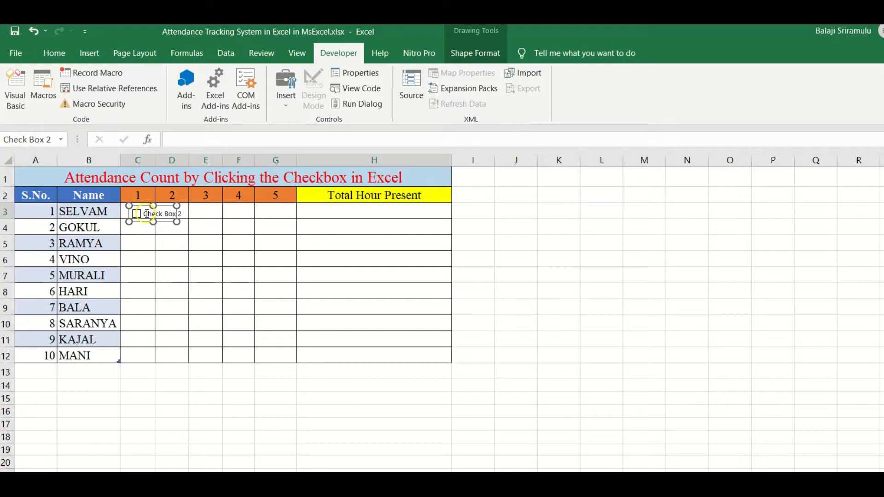
Delete the check box's caption text and shrink it to about 0.44 cm high by 0.57 cm wide inside cell C3
{"action": "right_click", "coordinate": [146, 214]}
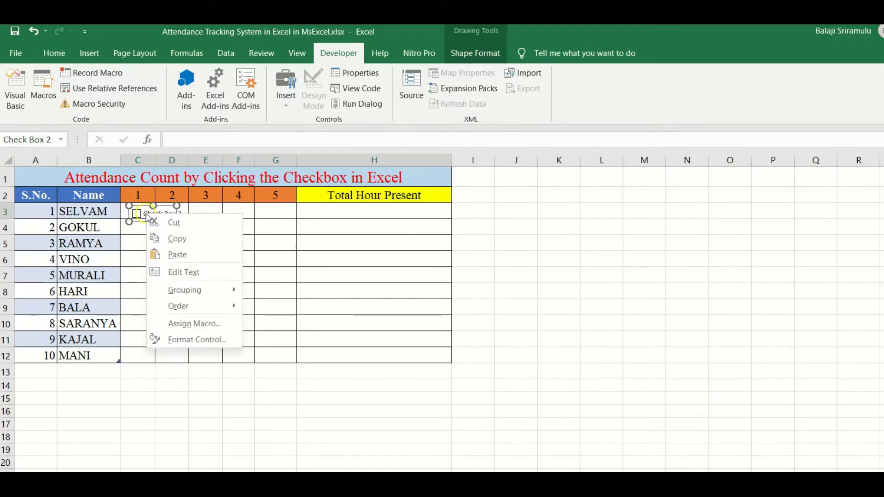
{"action": "left_click", "coordinate": [193, 270]}
{"action": "key", "text": "Delete"}
{"action": "key", "text": "Delete"}
{"action": "key", "text": "Delete"}
{"action": "key", "text": "Delete"}
{"action": "key", "text": "Delete"}
{"action": "key", "text": "Delete"}
{"action": "key", "text": "Delete"}
{"action": "key", "text": "Delete"}
{"action": "key", "text": "Delete"}
{"action": "key", "text": "Delete"}
{"action": "key", "text": "Delete"}
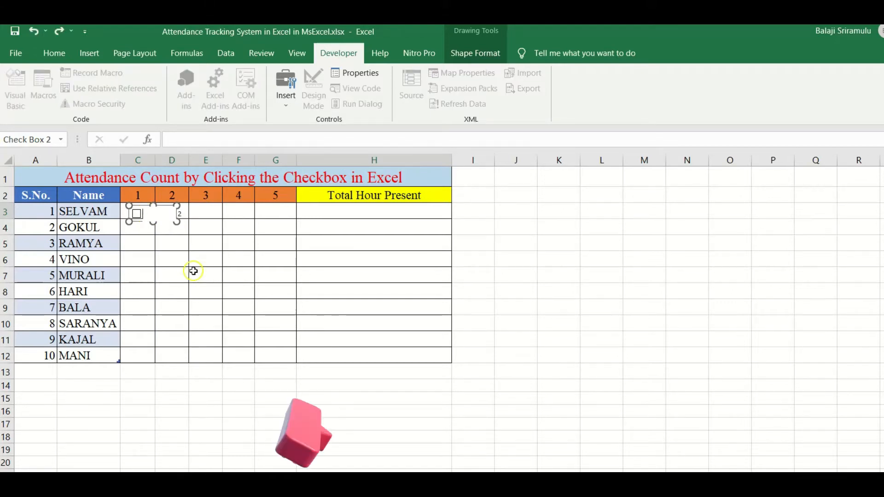
{"action": "left_click_drag", "start_coordinate": [177, 220], "coordinate": [143, 217]}
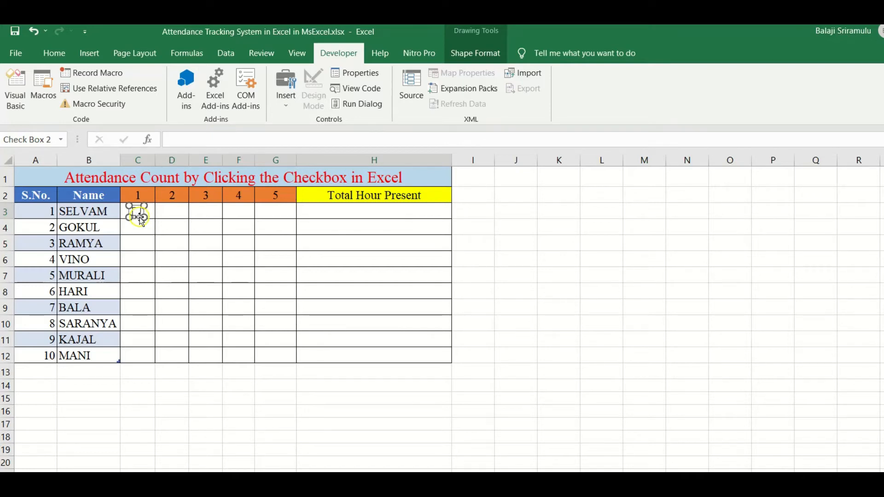
Open the C3 check box's Format Control settings and review its colors and lines, size, protection, properties, alt text and control options
{"action": "right_click", "coordinate": [142, 220]}
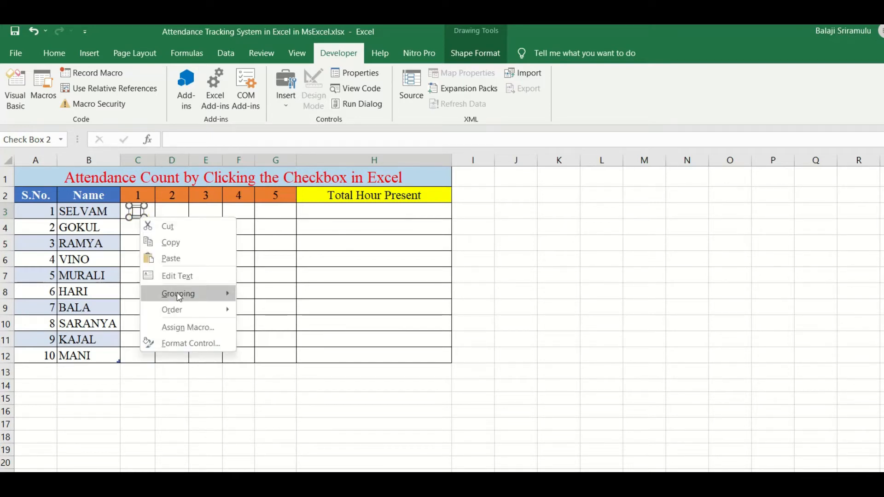
{"action": "left_click", "coordinate": [198, 352]}
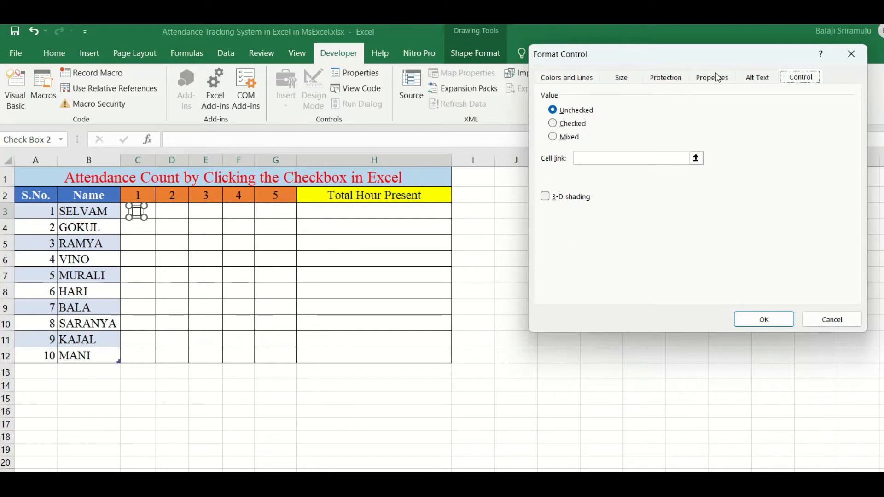
{"action": "left_click", "coordinate": [568, 78]}
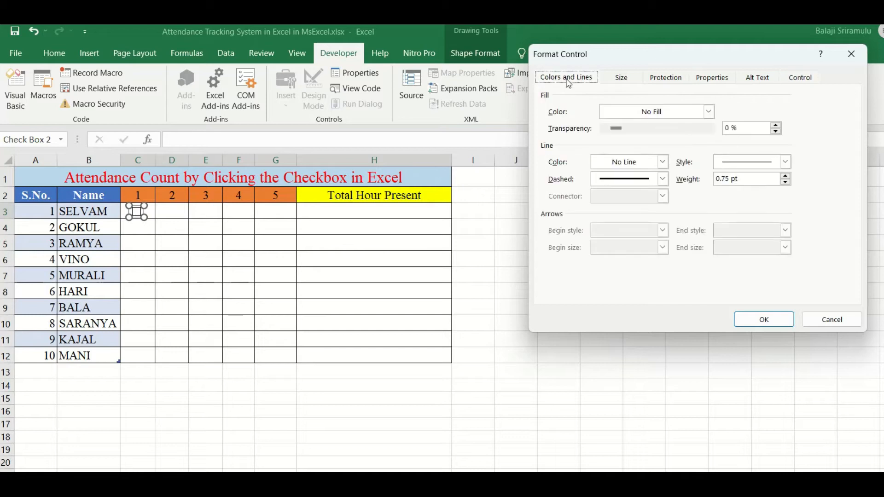
{"action": "left_click", "coordinate": [621, 78]}
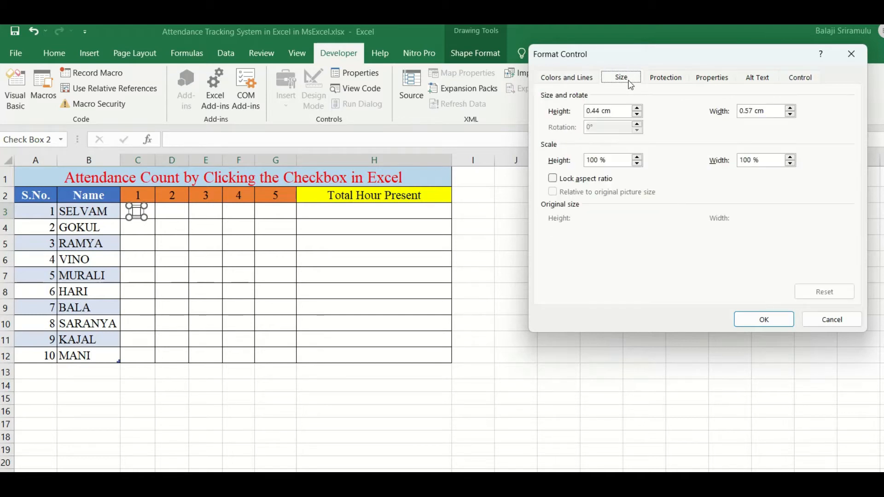
{"action": "left_click", "coordinate": [666, 82]}
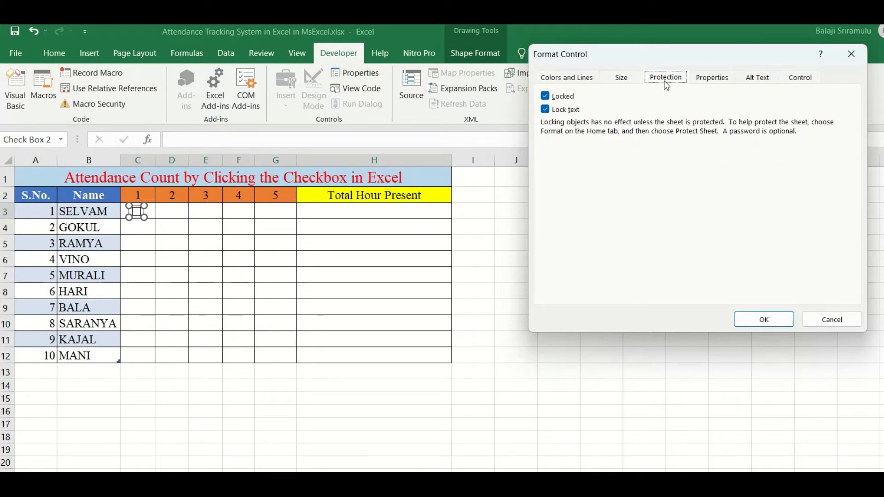
{"action": "left_click", "coordinate": [712, 83]}
{"action": "left_click", "coordinate": [768, 85]}
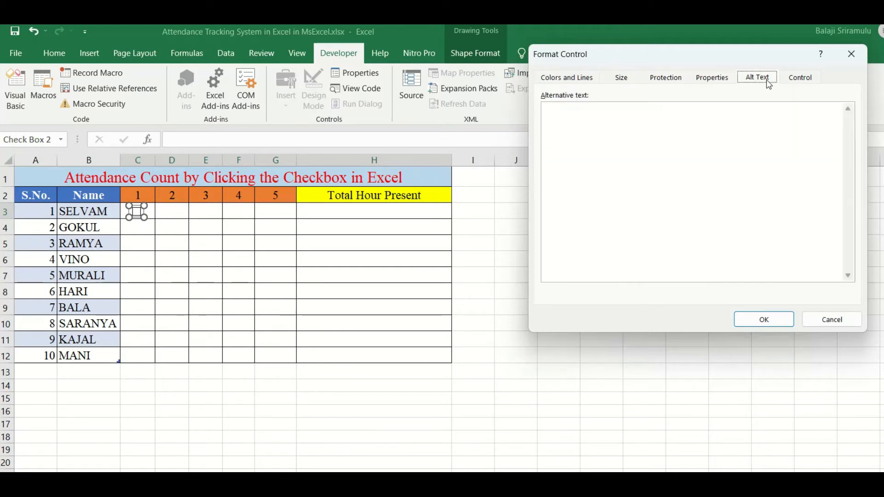
{"action": "left_click", "coordinate": [799, 80]}
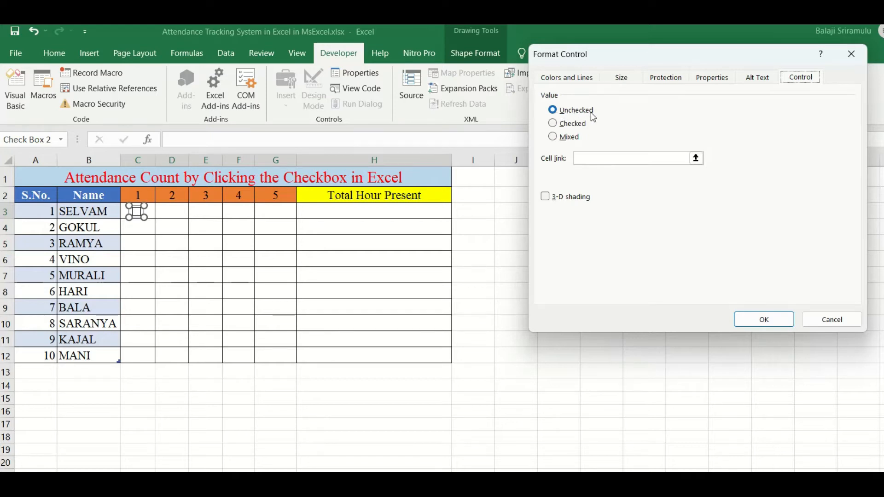
Keep the check box's value as Unchecked, link it to cell $C$3, and apply 3-D shading
{"action": "left_click", "coordinate": [553, 124]}
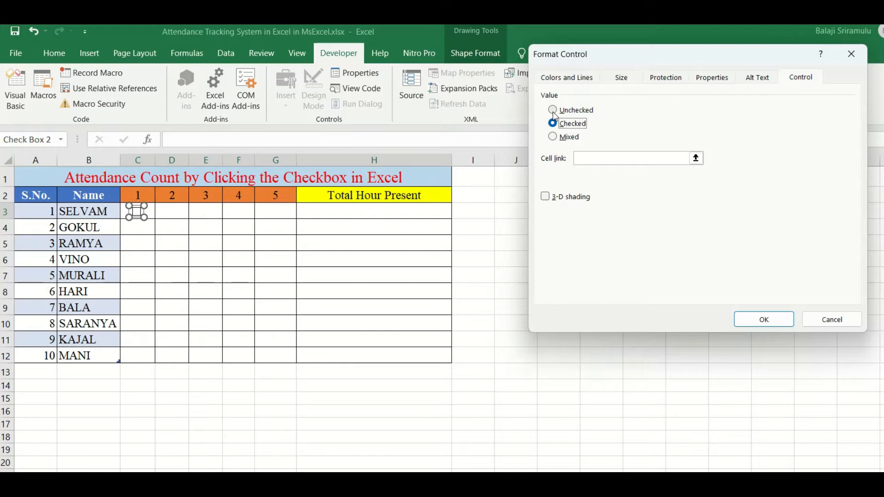
{"action": "left_click", "coordinate": [554, 112]}
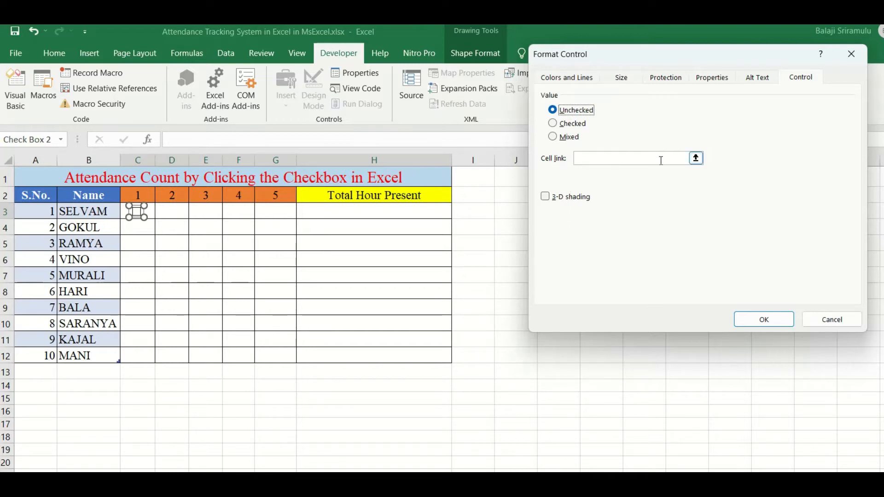
{"action": "left_click", "coordinate": [696, 159]}
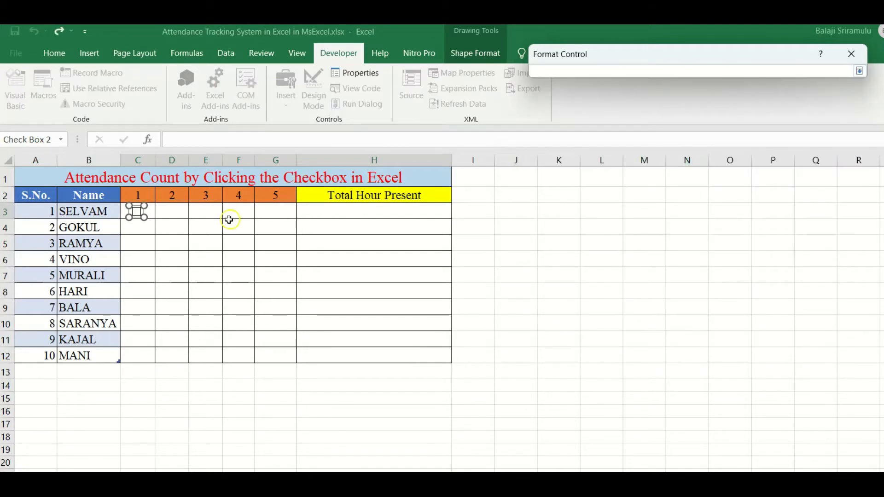
{"action": "left_click", "coordinate": [152, 209]}
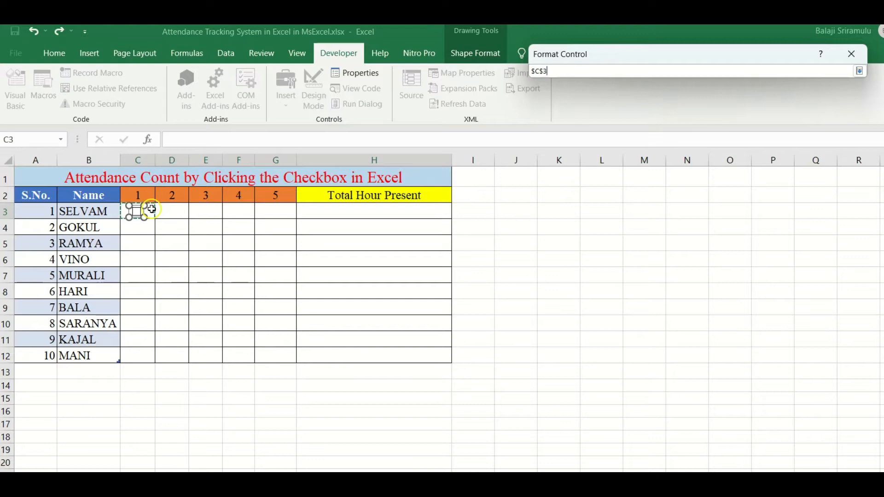
{"action": "left_click", "coordinate": [861, 71]}
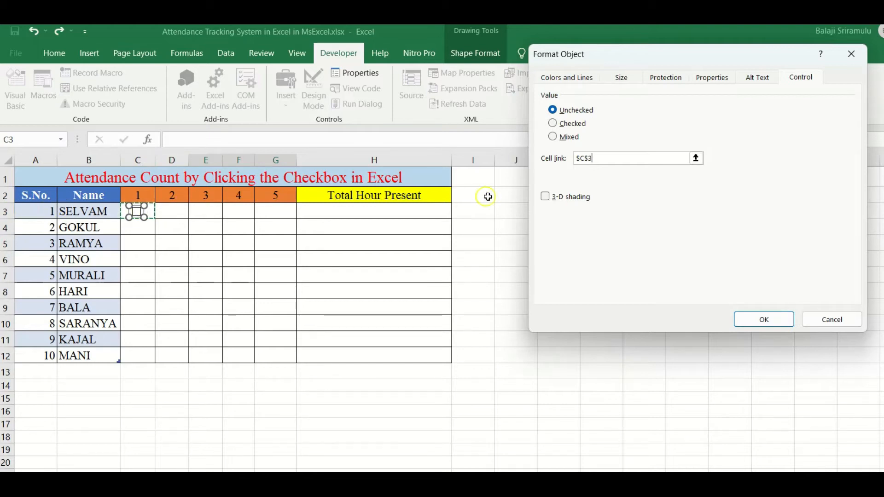
{"action": "left_click", "coordinate": [546, 198]}
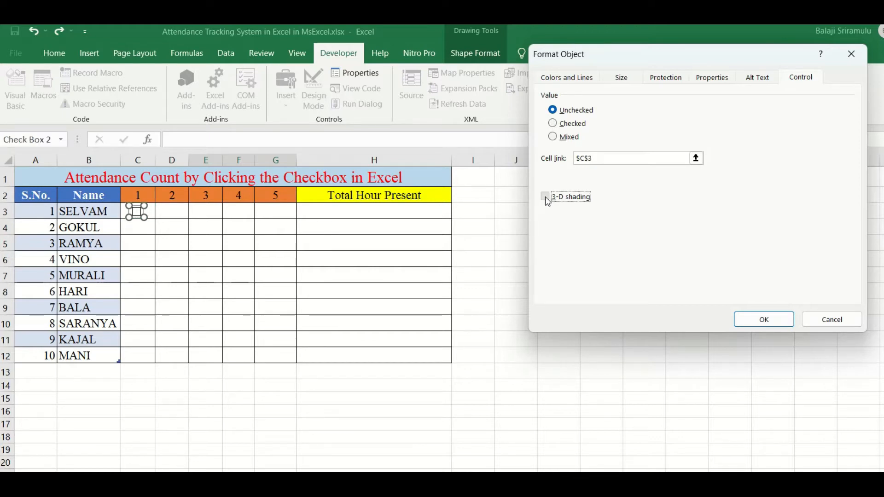
{"action": "left_click", "coordinate": [765, 319]}
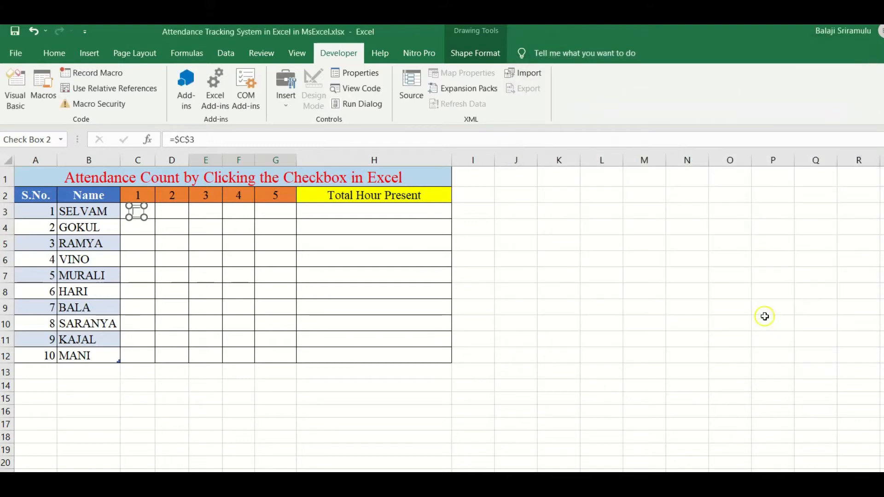
{"action": "left_click", "coordinate": [181, 243]}
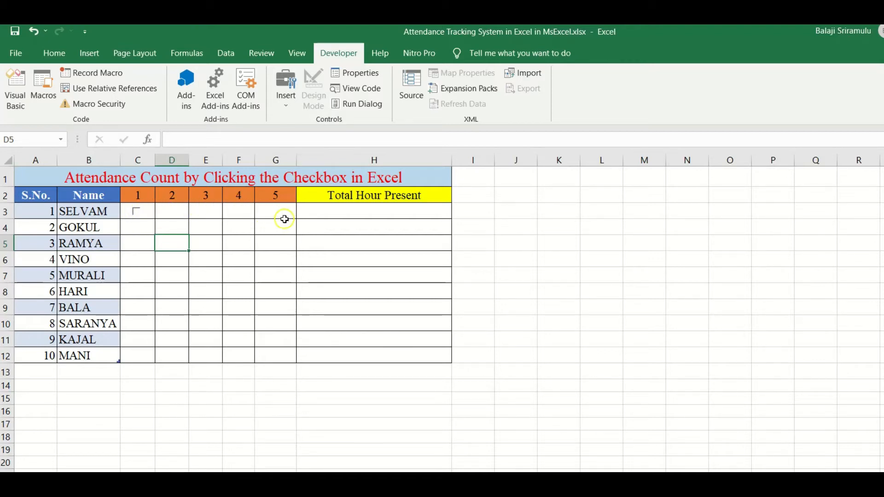
Fill cell C3 with its check box across the first student's row to G3
{"action": "left_click", "coordinate": [147, 210]}
{"action": "left_click_drag", "start_coordinate": [157, 219], "coordinate": [296, 215]}
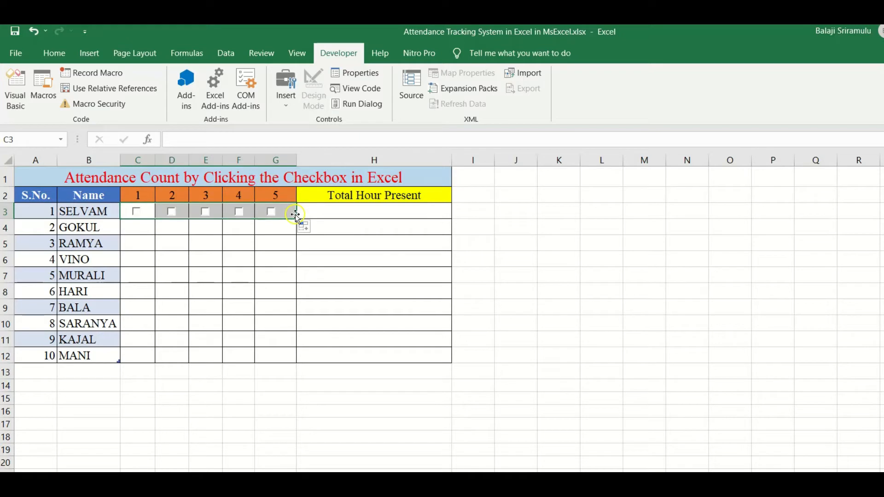
{"action": "left_click", "coordinate": [185, 238]}
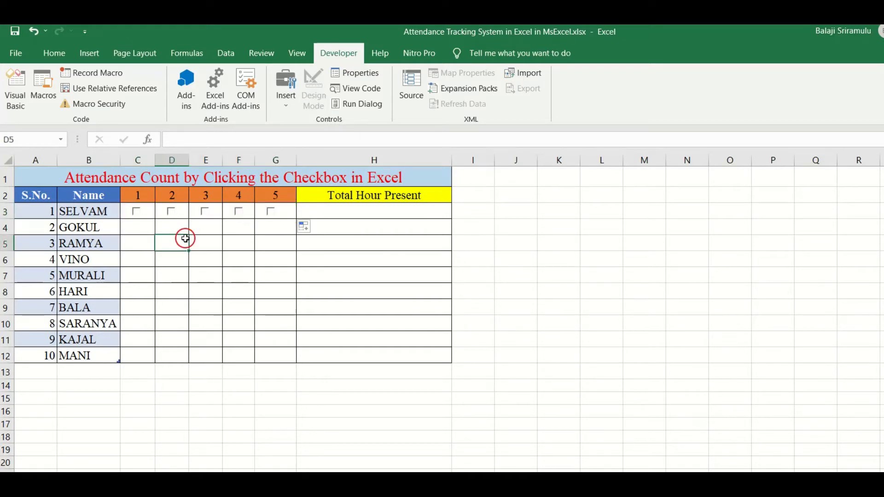
Toggle the check boxes in C3 and D3 on and off to test how they respond to the cell link
{"action": "left_click", "coordinate": [138, 213]}
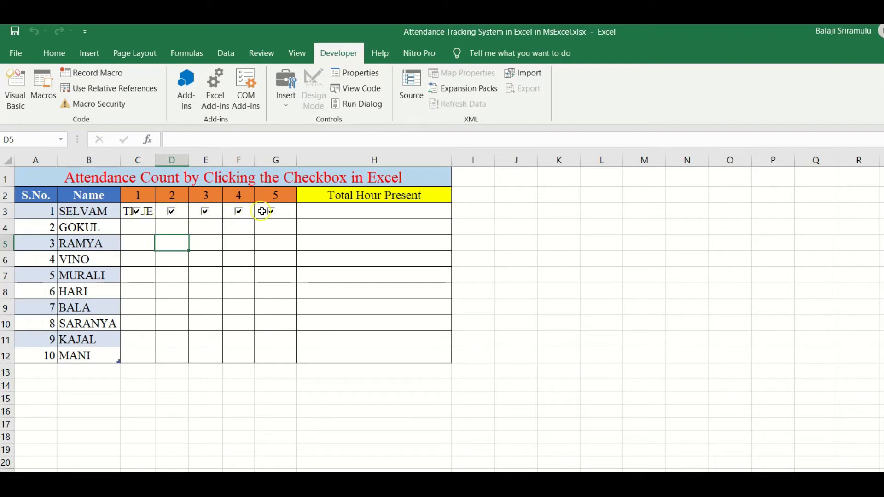
{"action": "left_click", "coordinate": [136, 213]}
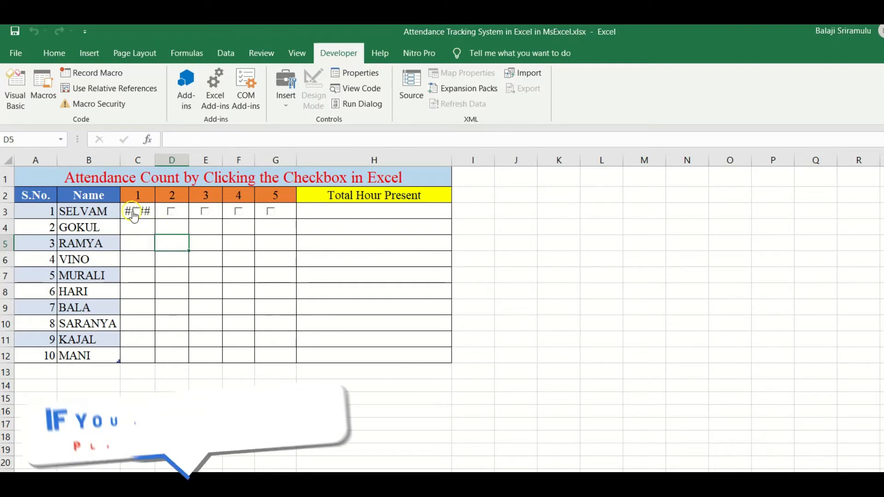
{"action": "left_click", "coordinate": [136, 211]}
{"action": "left_click", "coordinate": [171, 213]}
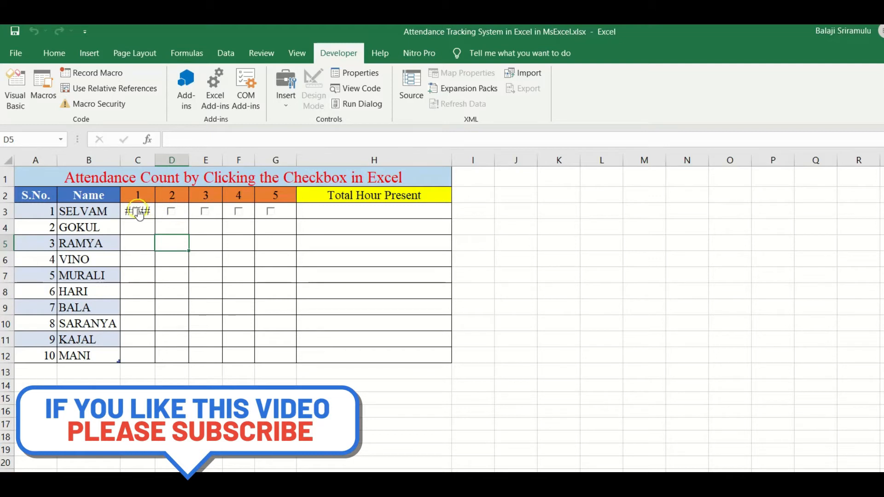
{"action": "left_click", "coordinate": [170, 212]}
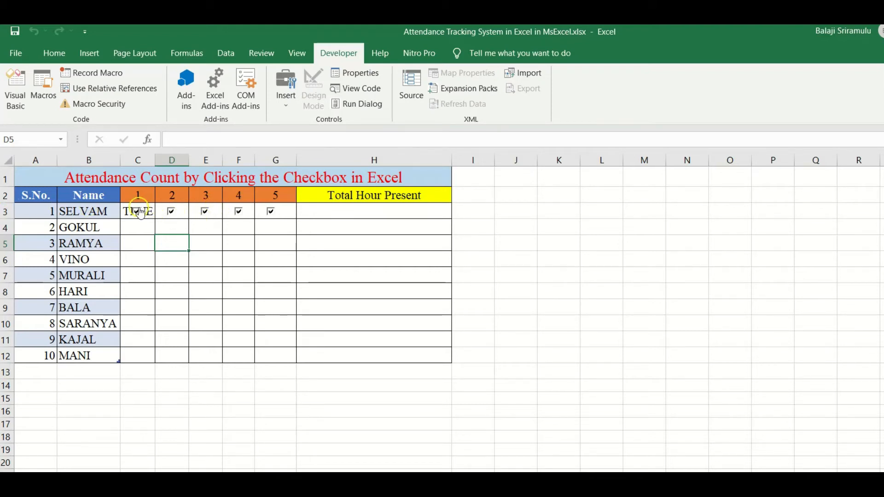
{"action": "left_click", "coordinate": [173, 215]}
Link the check box in D3 to cell $D$3 through its Format Control settings
{"action": "right_click", "coordinate": [173, 215]}
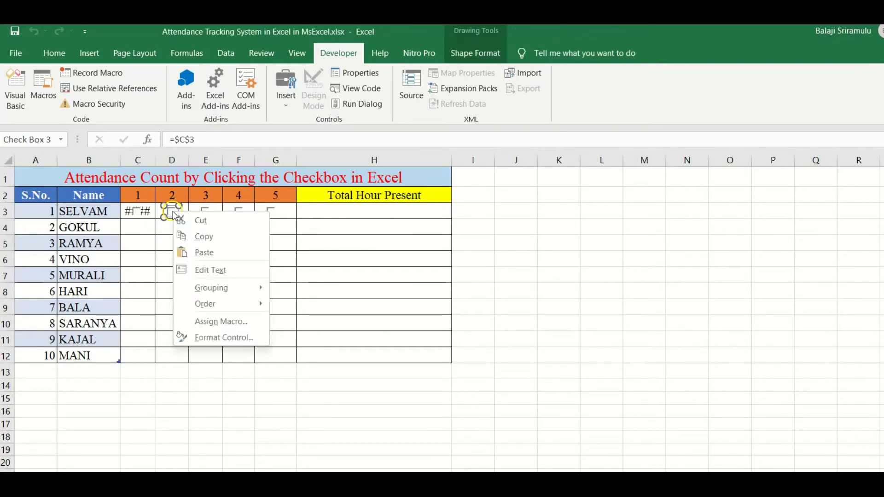
{"action": "left_click", "coordinate": [232, 340]}
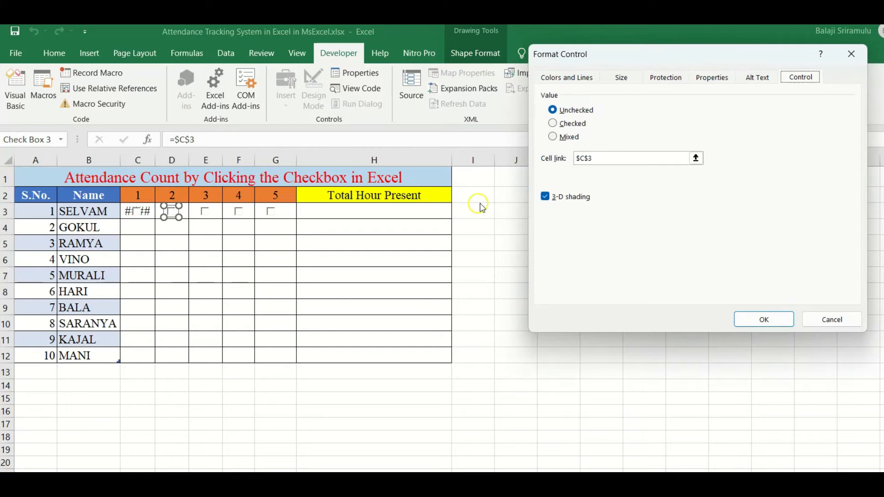
{"action": "left_click", "coordinate": [695, 158]}
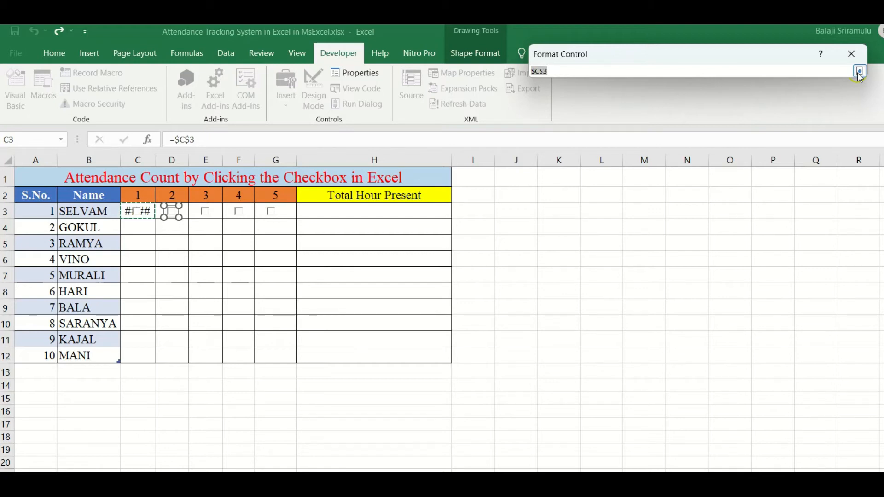
{"action": "left_click", "coordinate": [185, 210]}
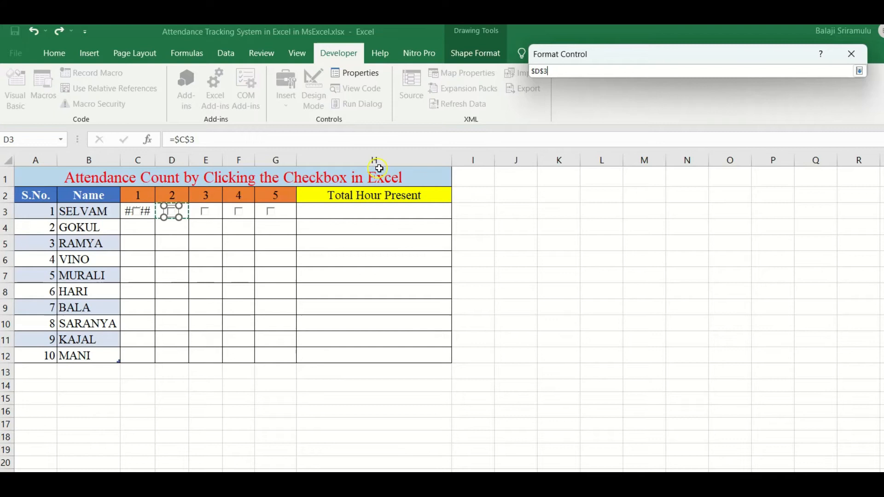
{"action": "key", "text": "Return"}
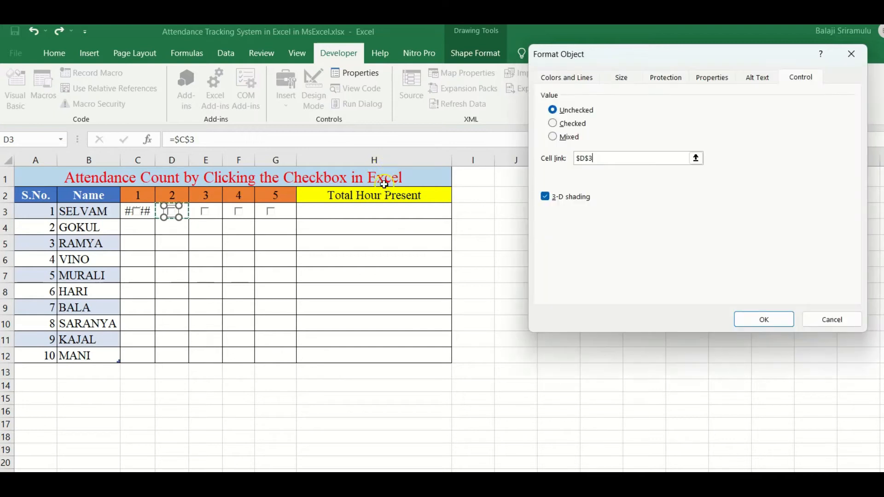
{"action": "left_click", "coordinate": [780, 316]}
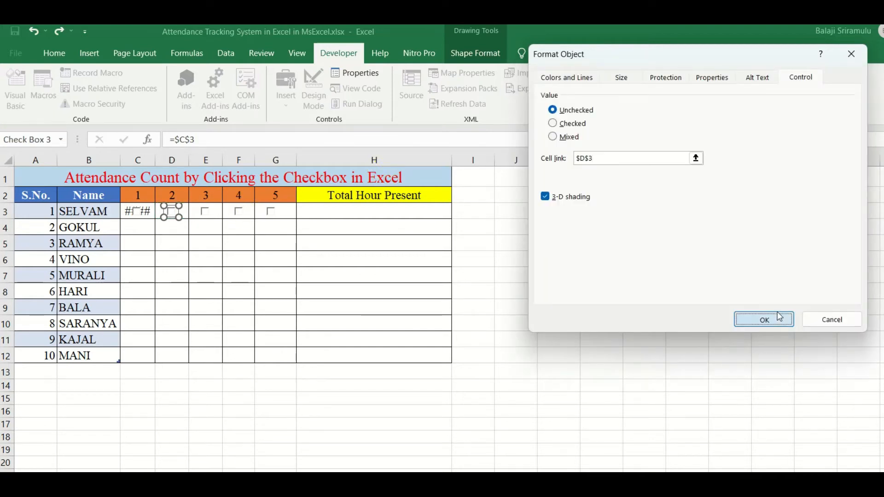
Change the cell link of the check box in E3 to $E$3
{"action": "right_click", "coordinate": [210, 212]}
{"action": "left_click", "coordinate": [265, 338]}
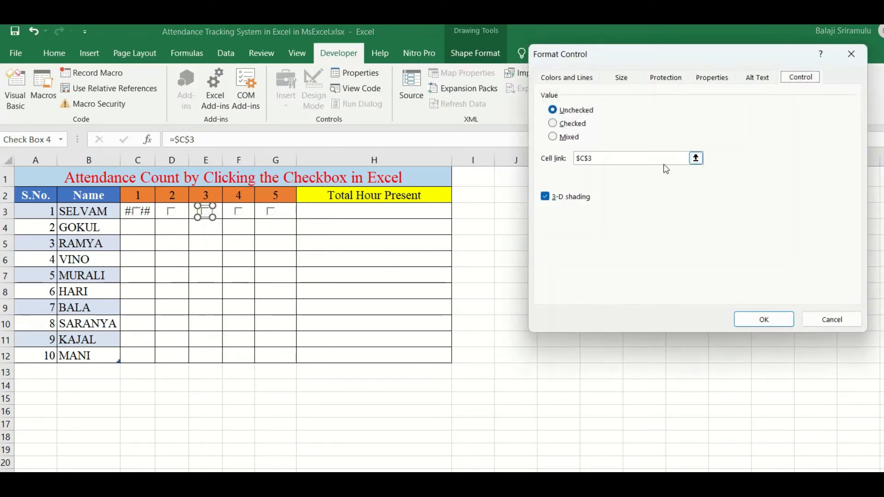
{"action": "left_click", "coordinate": [695, 158]}
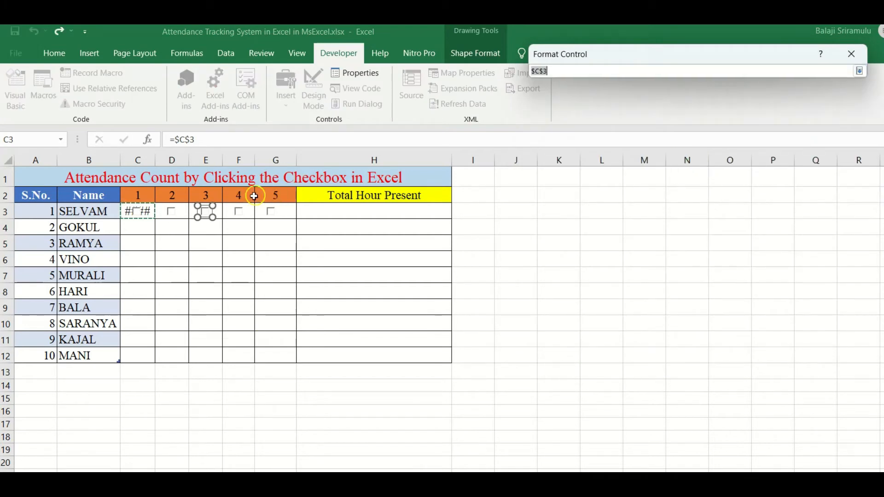
{"action": "left_click", "coordinate": [221, 211]}
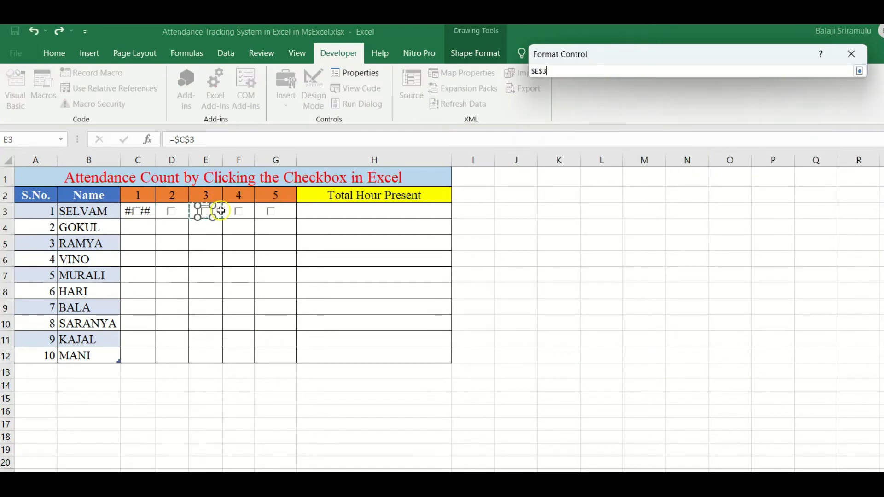
{"action": "key", "text": "Return"}
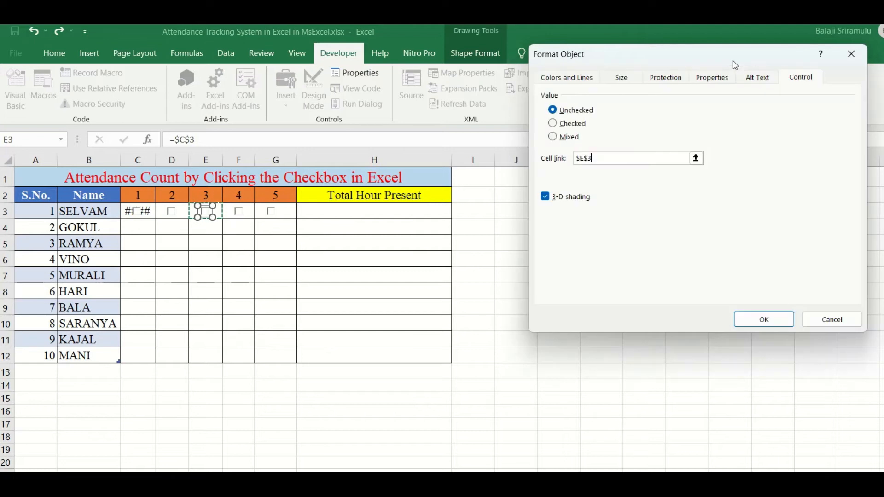
{"action": "left_click", "coordinate": [772, 323]}
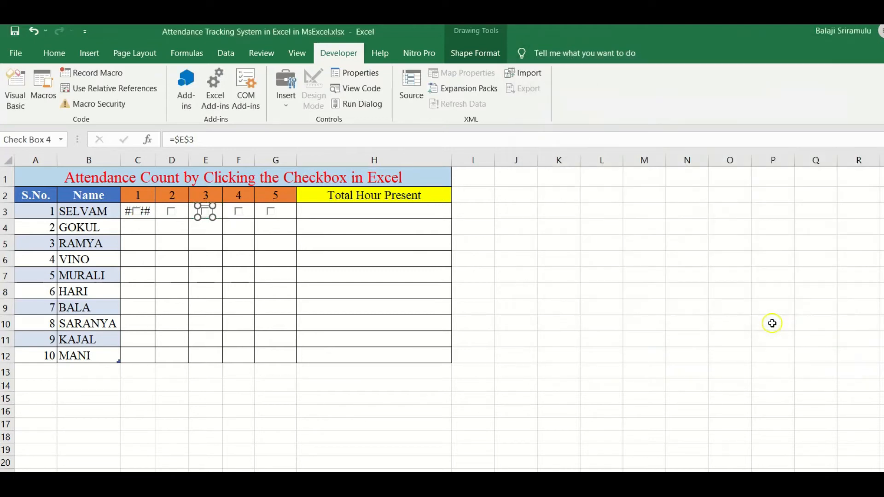
Change the cell link of the check box in F3 to $F$3
{"action": "right_click", "coordinate": [240, 212]}
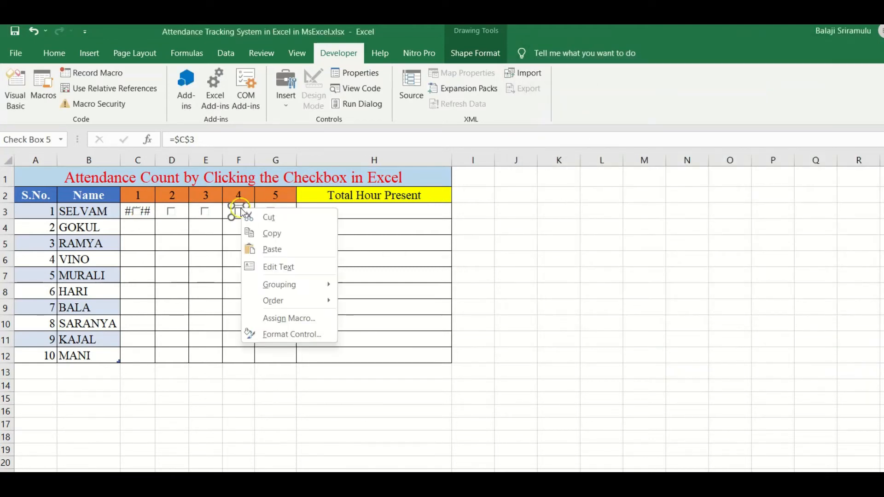
{"action": "left_click", "coordinate": [295, 340]}
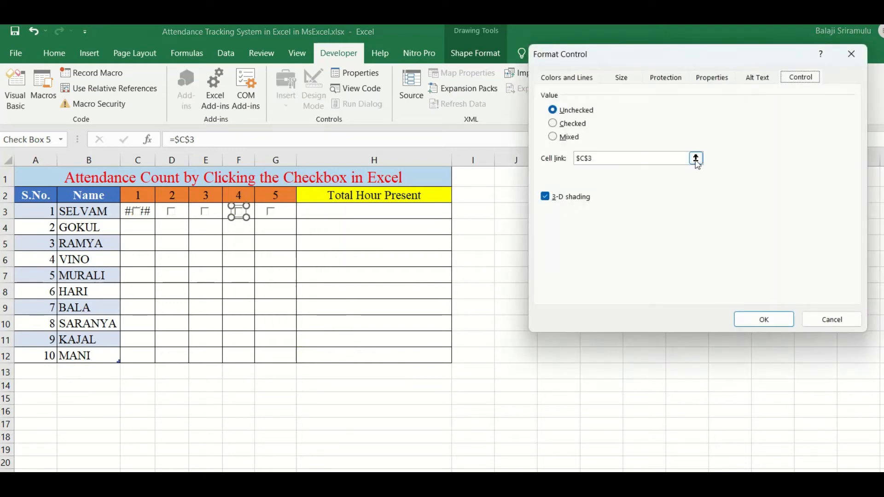
{"action": "left_click", "coordinate": [696, 159]}
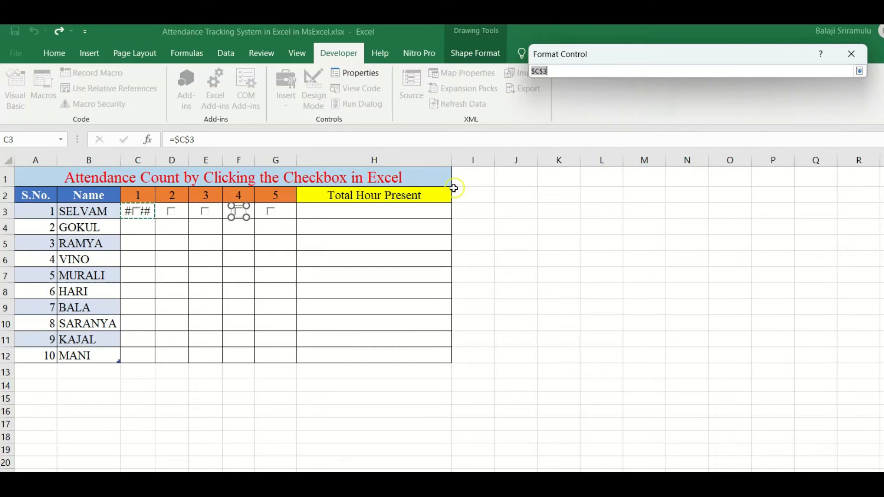
{"action": "left_click", "coordinate": [248, 214]}
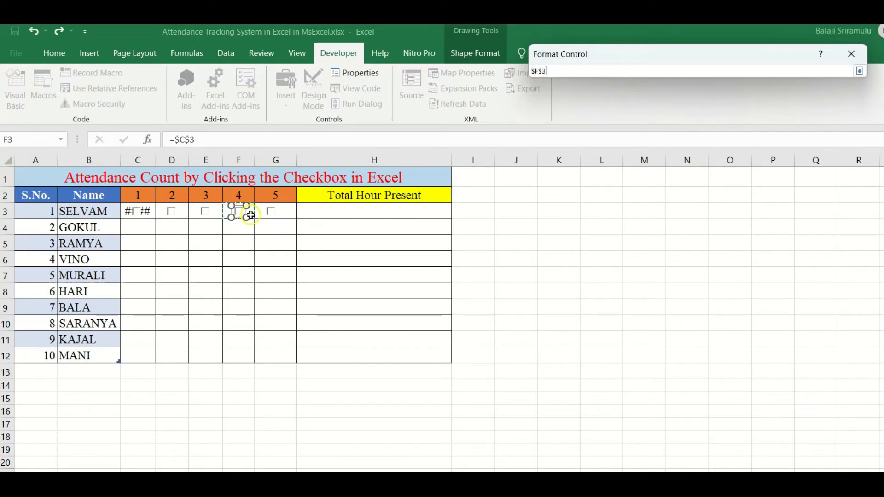
{"action": "left_click", "coordinate": [859, 72]}
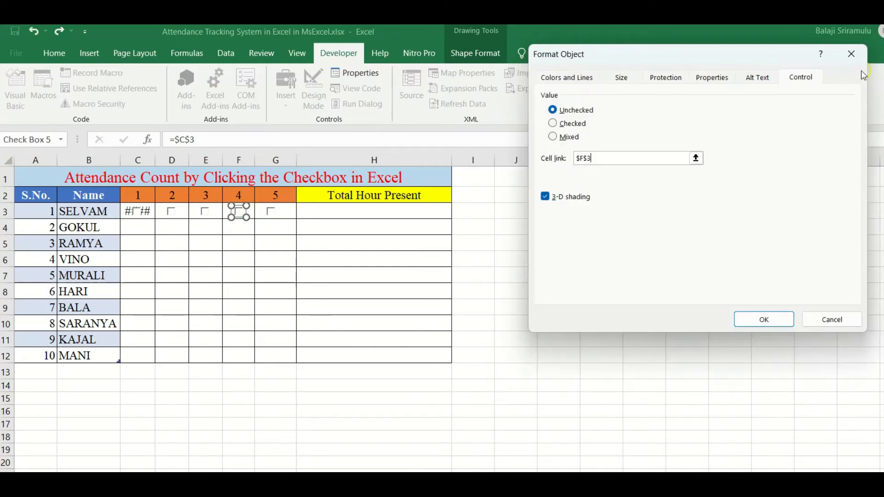
{"action": "left_click", "coordinate": [766, 316]}
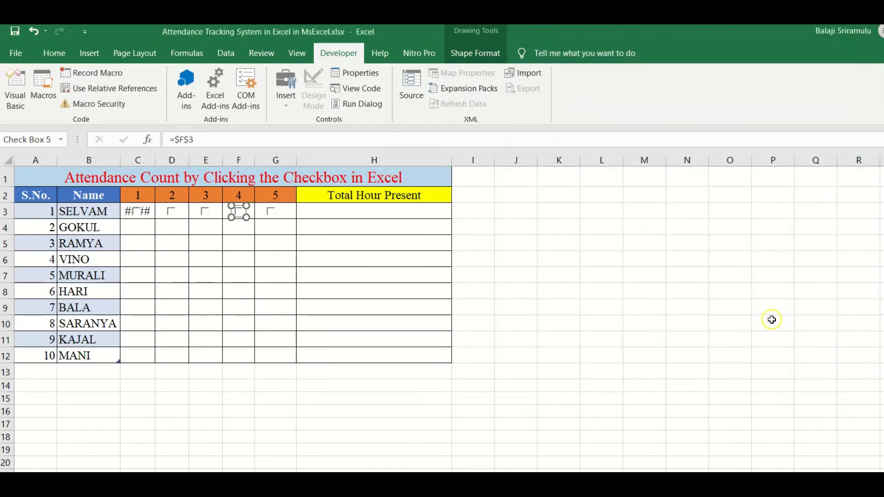
Change the cell link of the check box in G3 to $G$3
{"action": "right_click", "coordinate": [270, 214]}
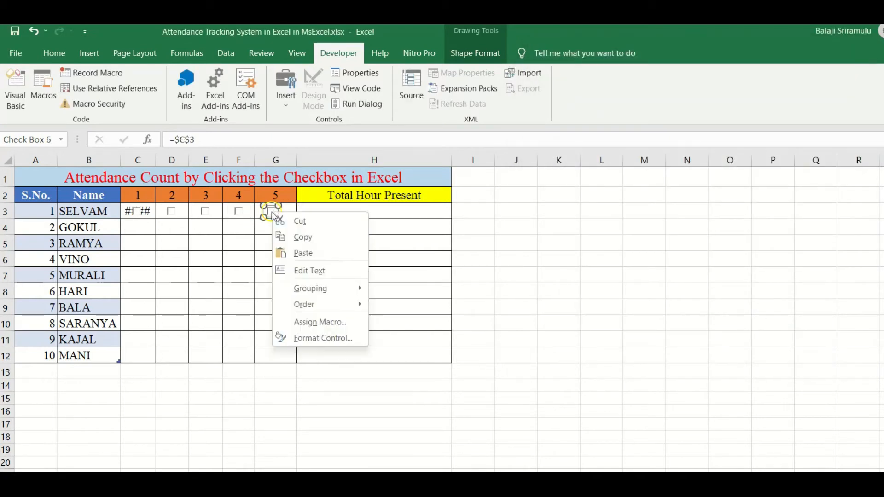
{"action": "left_click", "coordinate": [324, 338]}
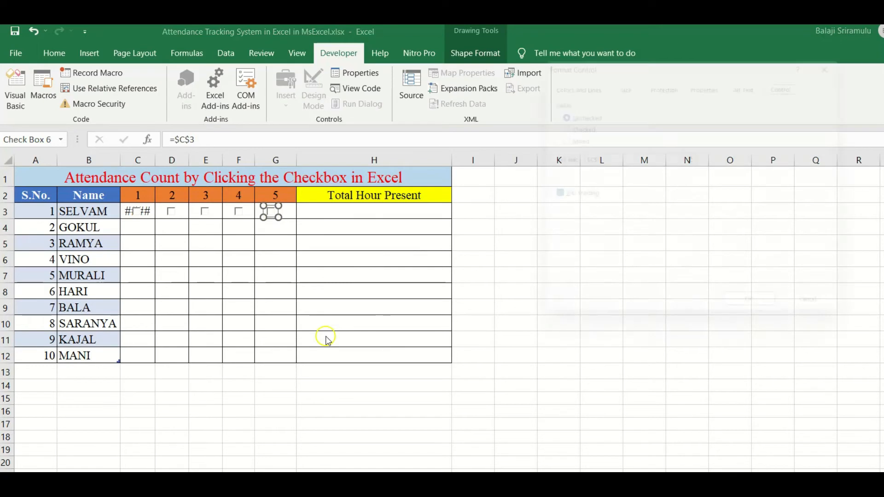
{"action": "left_click", "coordinate": [695, 158]}
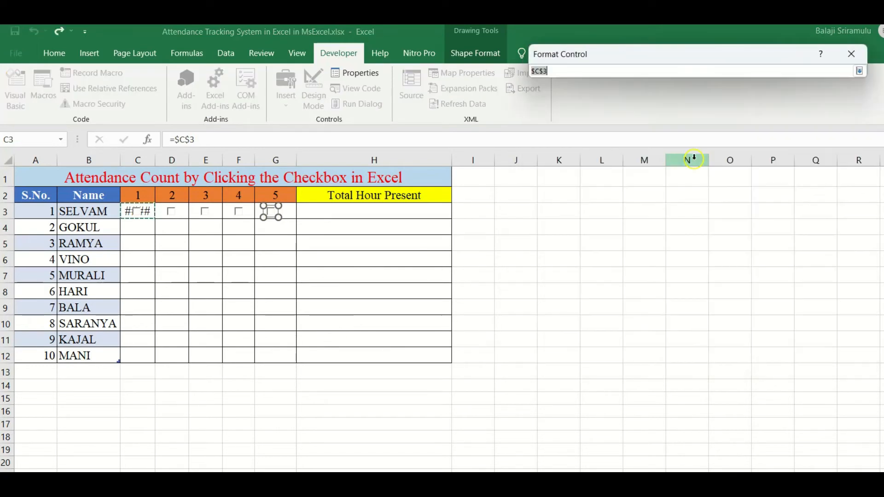
{"action": "left_click", "coordinate": [285, 208]}
{"action": "key", "text": "Return"}
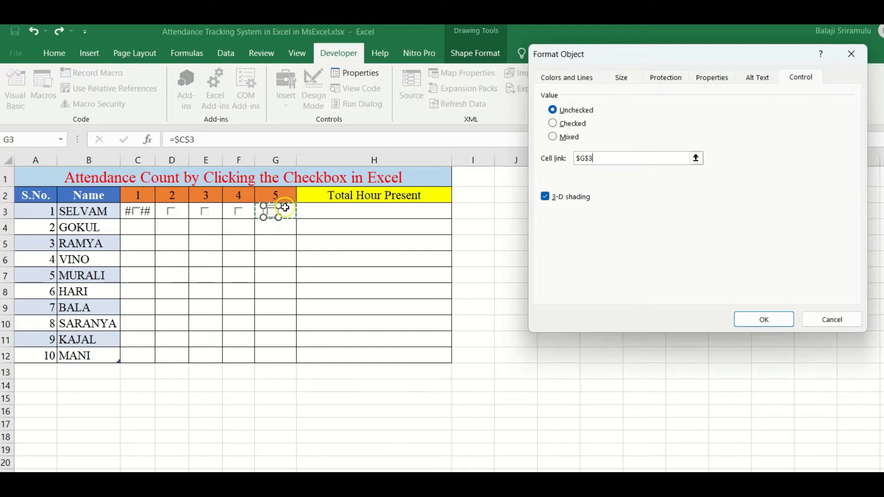
{"action": "left_click", "coordinate": [766, 321]}
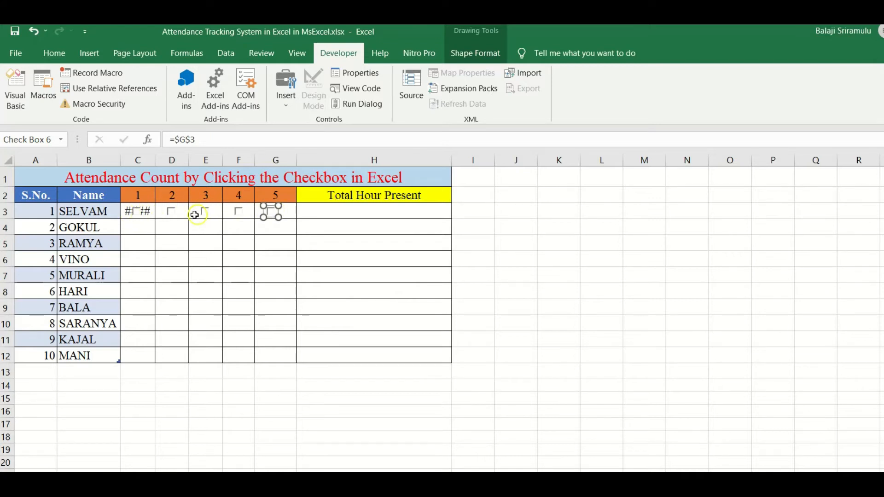
Tick the check boxes in C3 through G3 one by one to test their individual cell links
{"action": "left_click", "coordinate": [135, 211]}
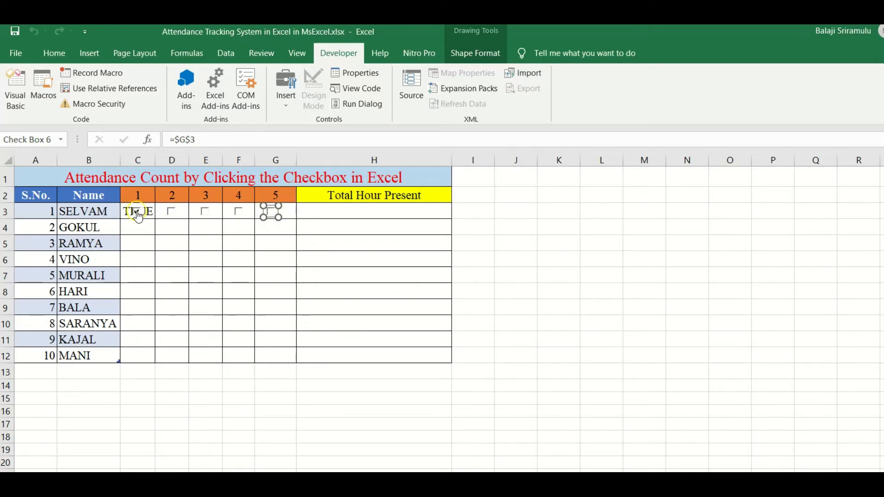
{"action": "left_click", "coordinate": [170, 213]}
{"action": "left_click", "coordinate": [206, 213]}
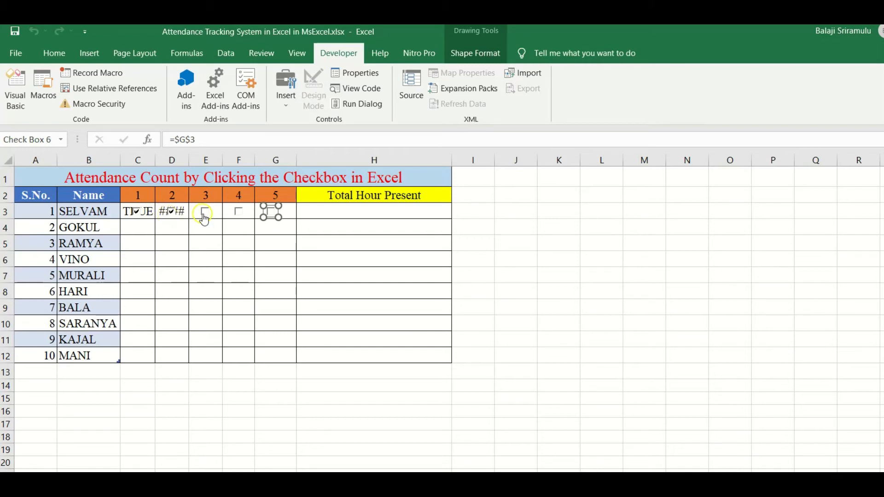
{"action": "left_click", "coordinate": [238, 212]}
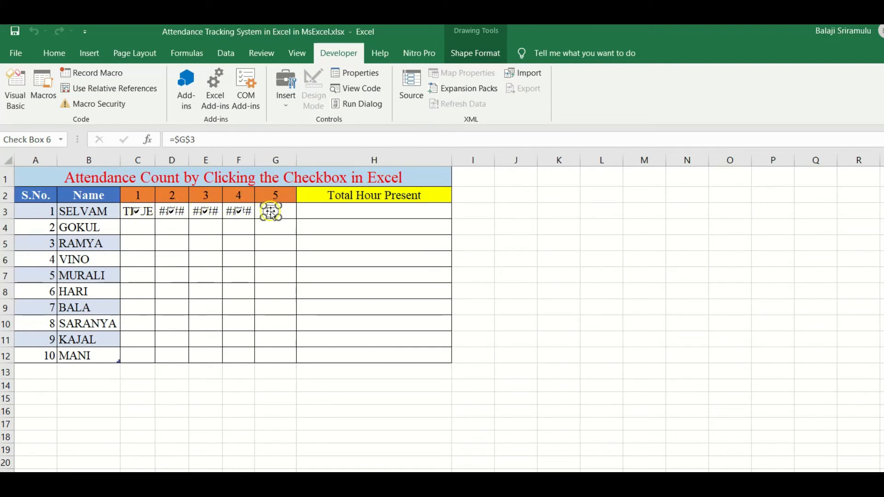
{"action": "left_click", "coordinate": [290, 237]}
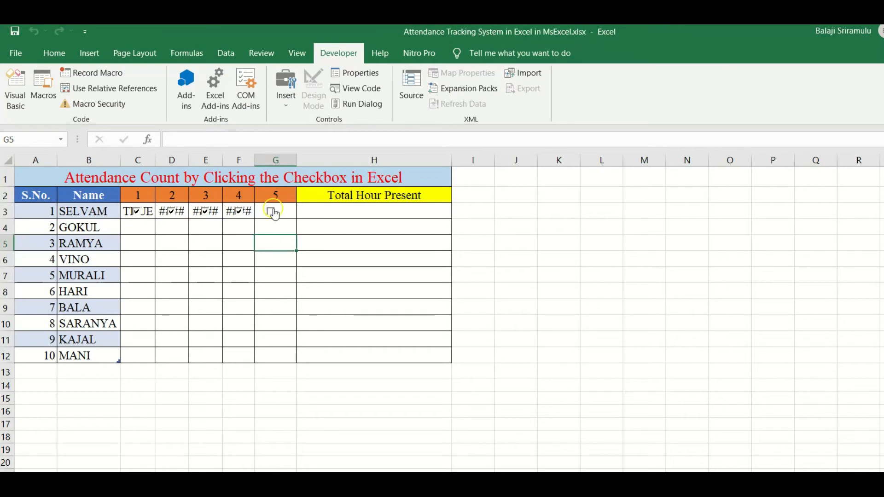
Set the font color of cells C3:G3 to white to hide the linked values behind the check boxes
{"action": "left_click", "coordinate": [125, 209]}
{"action": "left_click_drag", "start_coordinate": [125, 209], "coordinate": [279, 210]}
{"action": "left_click", "coordinate": [50, 52]}
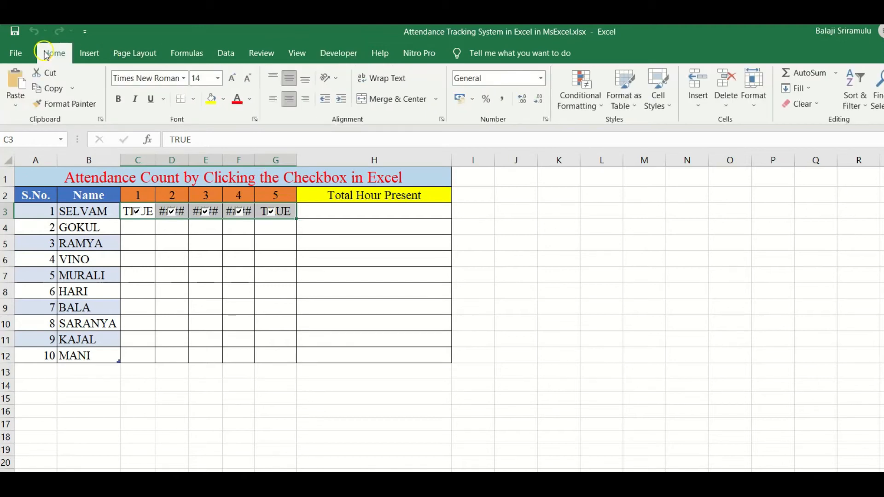
{"action": "left_click", "coordinate": [249, 99]}
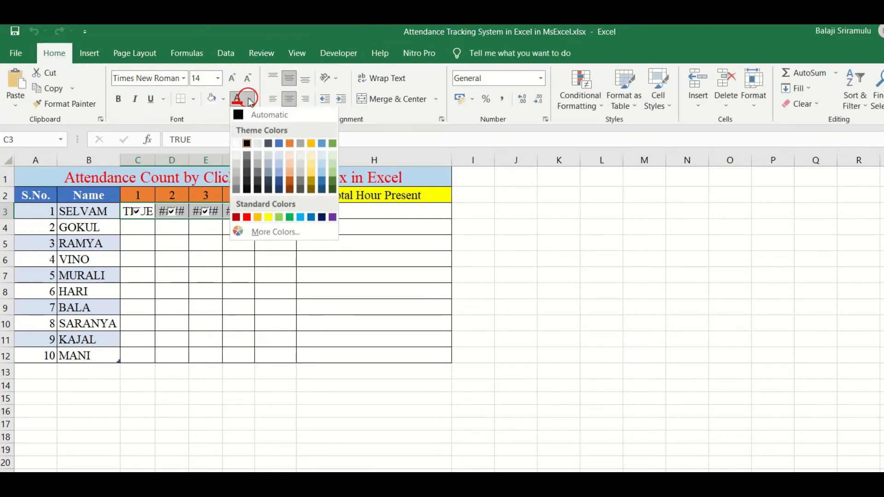
{"action": "left_click", "coordinate": [236, 144]}
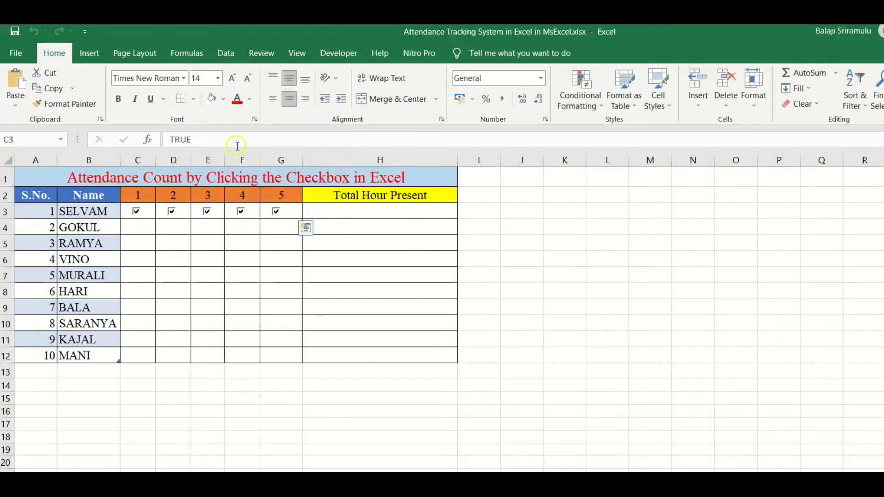
{"action": "left_click", "coordinate": [211, 231]}
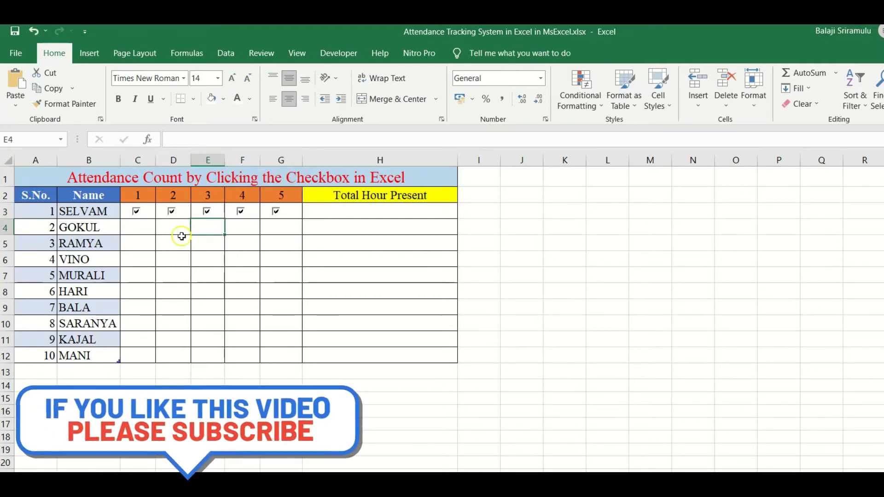
Untick all five check boxes in the first student's row, C3 through G3
{"action": "left_click", "coordinate": [137, 213]}
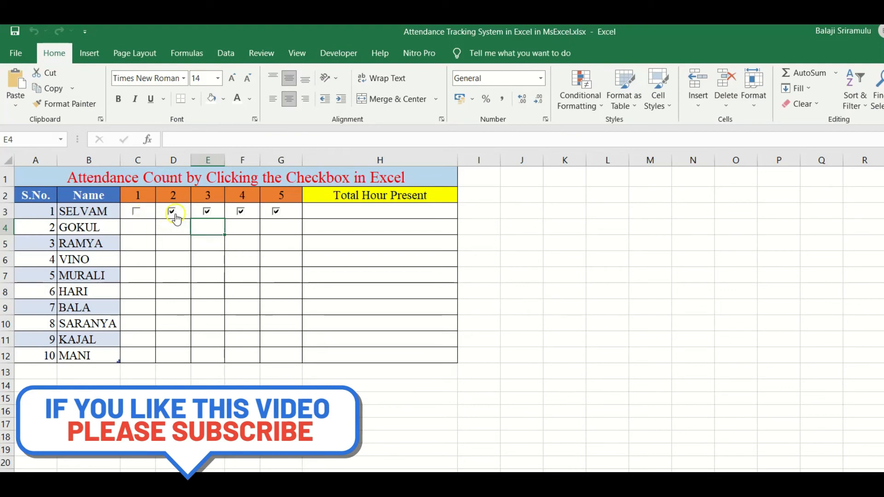
{"action": "left_click", "coordinate": [207, 213]}
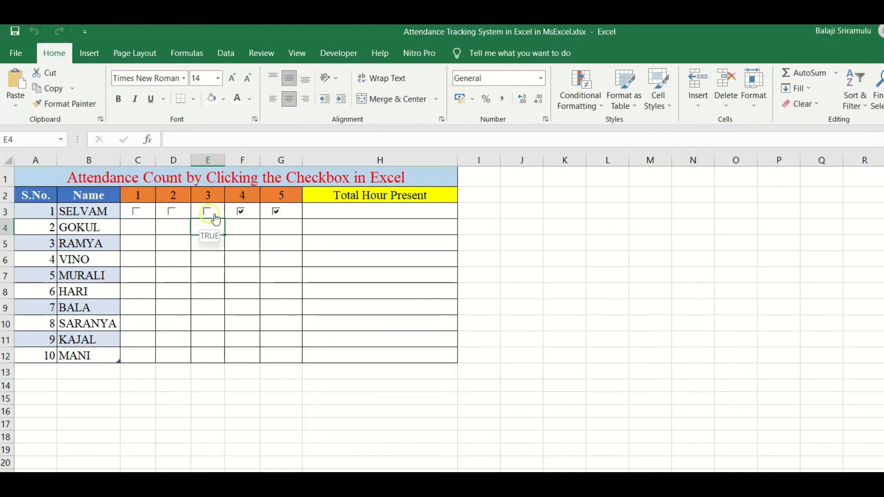
{"action": "left_click", "coordinate": [242, 212]}
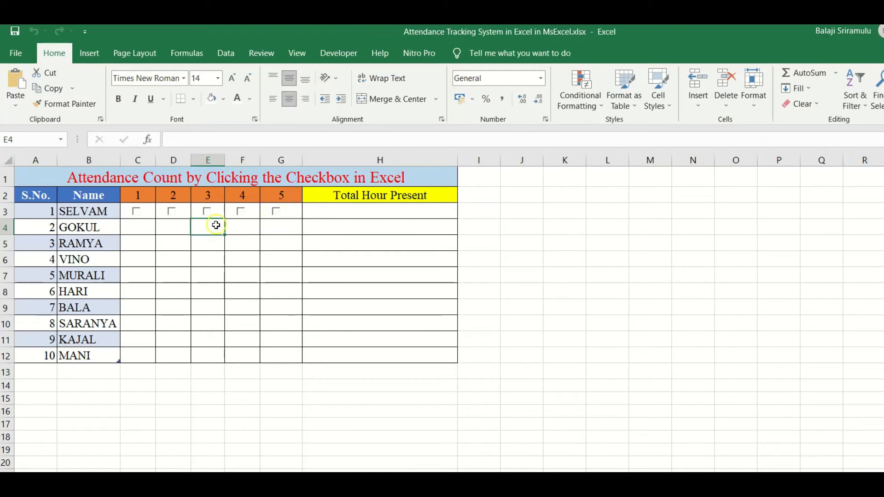
Enter the formula =COUNTIF(C3:G3,TRUE) in H3 to total the first student's hours present
{"action": "left_click", "coordinate": [370, 212]}
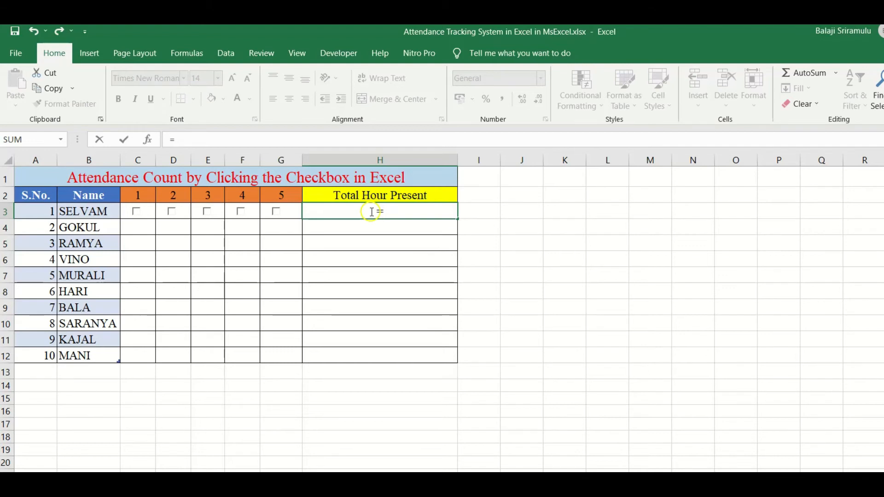
{"action": "type", "text": "c"}
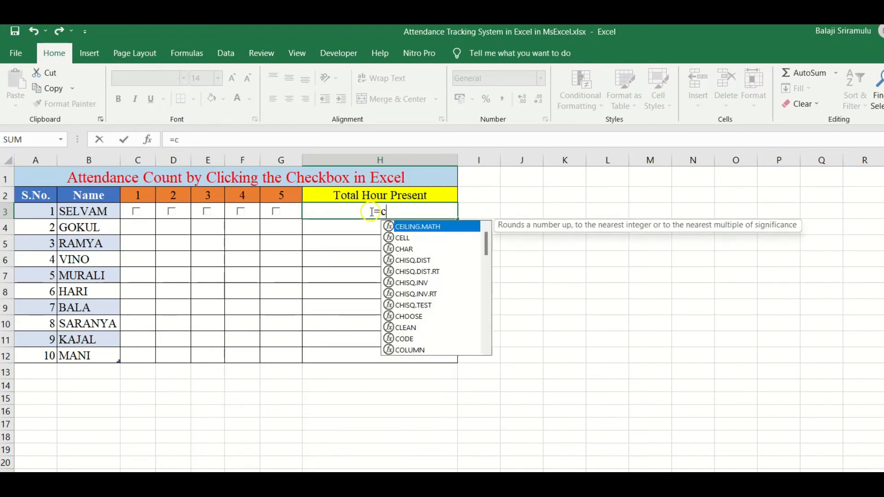
{"action": "type", "text": "oun"}
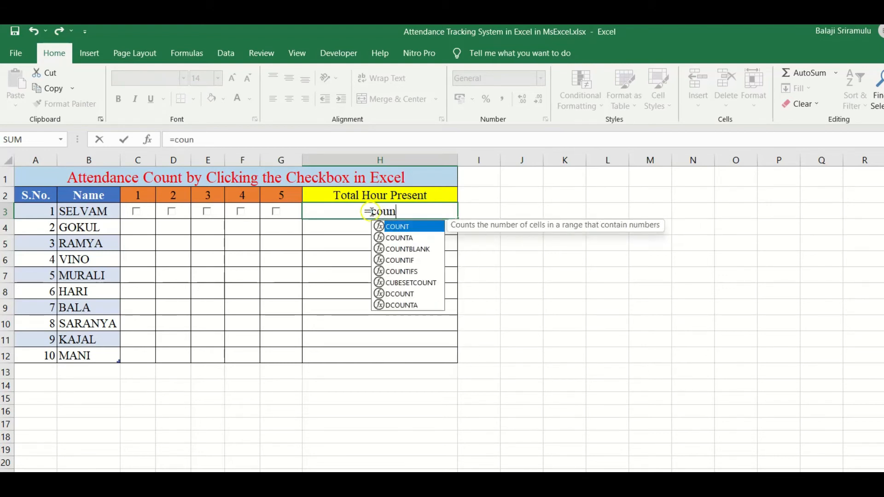
{"action": "type", "text": "tif"}
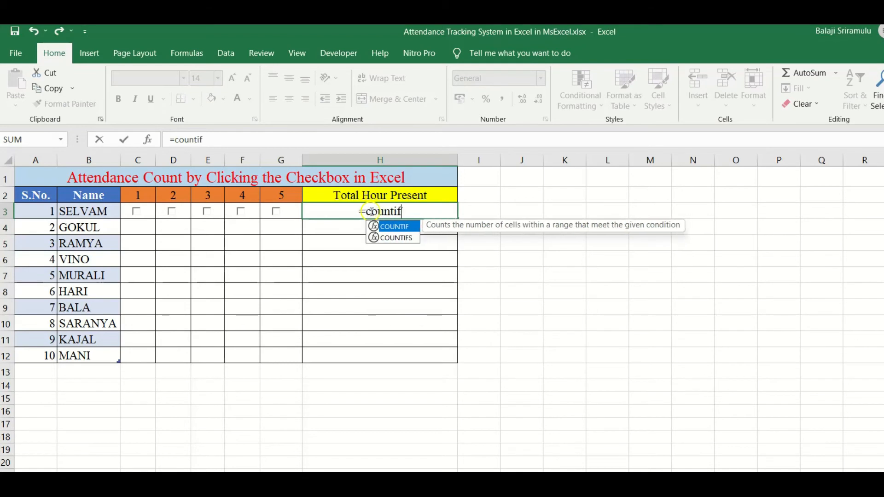
{"action": "type", "text": "("}
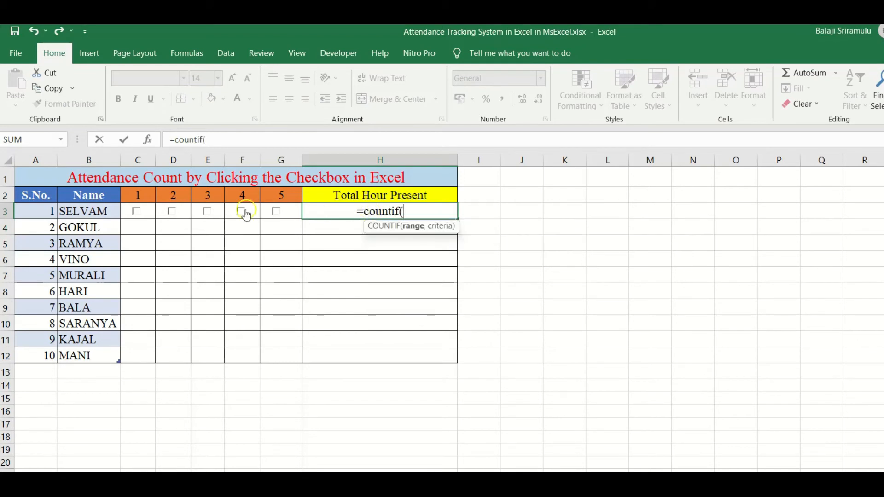
{"action": "left_click_drag", "start_coordinate": [124, 210], "coordinate": [280, 212]}
{"action": "type", "text": ","}
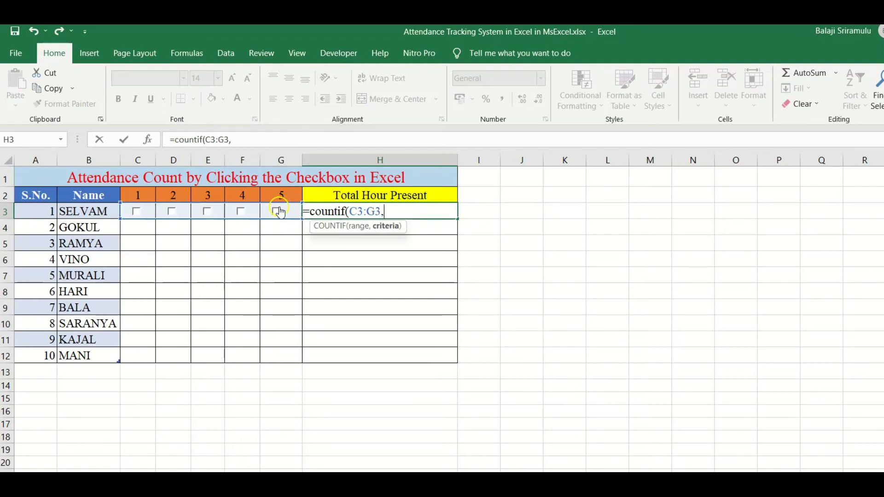
{"action": "type", "text": "t"}
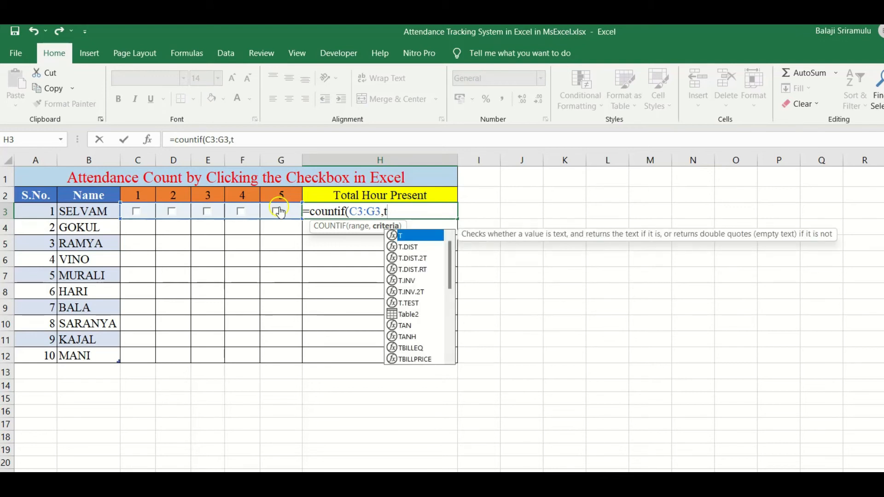
{"action": "type", "text": "ru"}
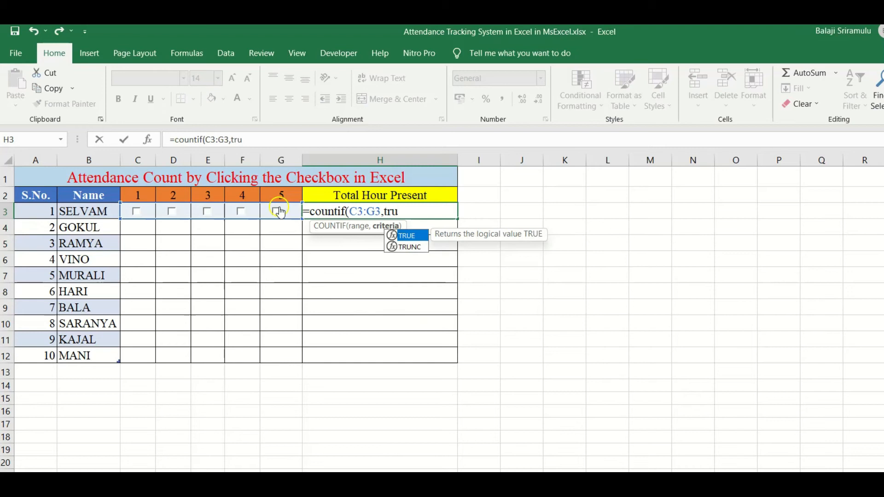
{"action": "type", "text": "e)"}
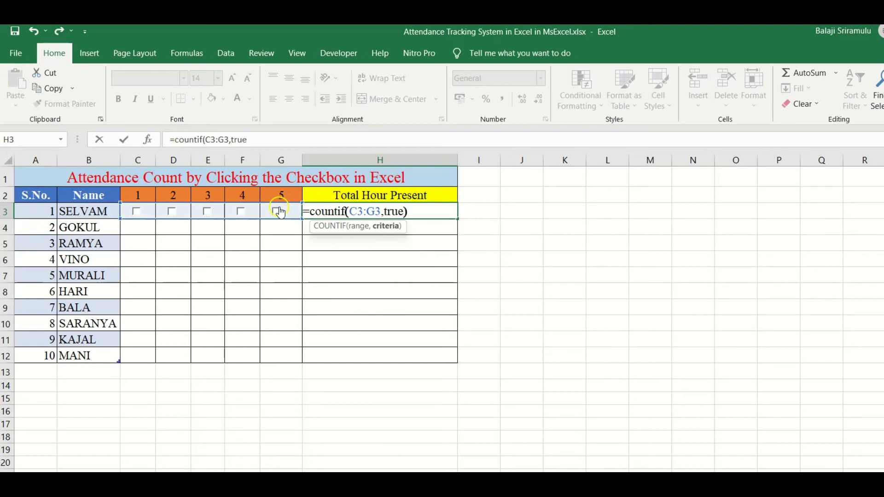
{"action": "key", "text": "Return"}
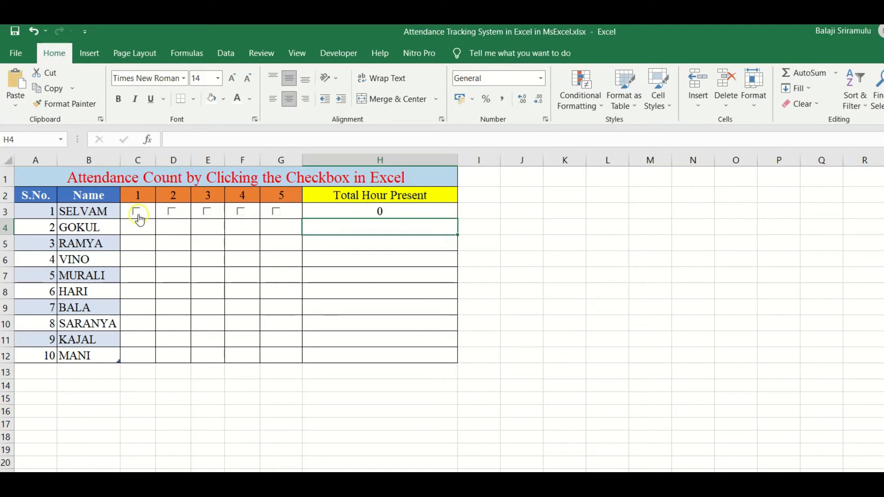
Test the H3 total by ticking the five check boxes in C3:G3 and unticking them again
{"action": "left_click", "coordinate": [138, 214]}
{"action": "left_click", "coordinate": [174, 215]}
{"action": "left_click", "coordinate": [207, 213]}
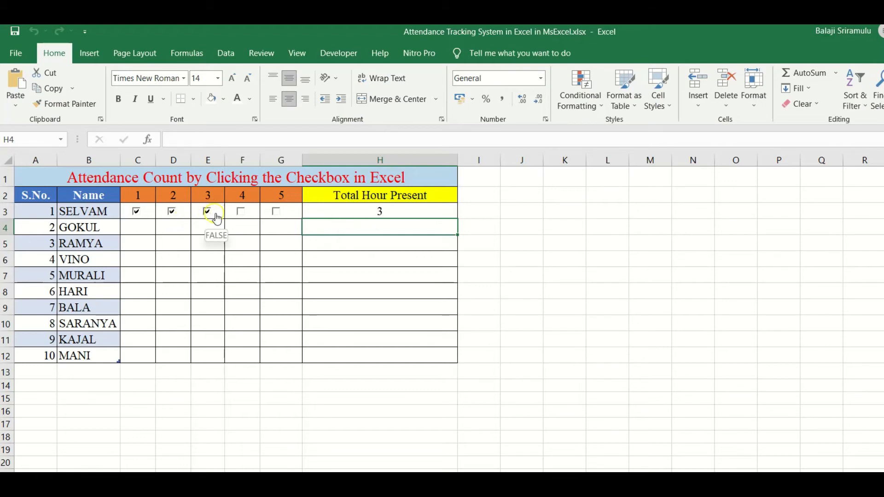
{"action": "left_click", "coordinate": [241, 217]}
{"action": "left_click", "coordinate": [276, 220]}
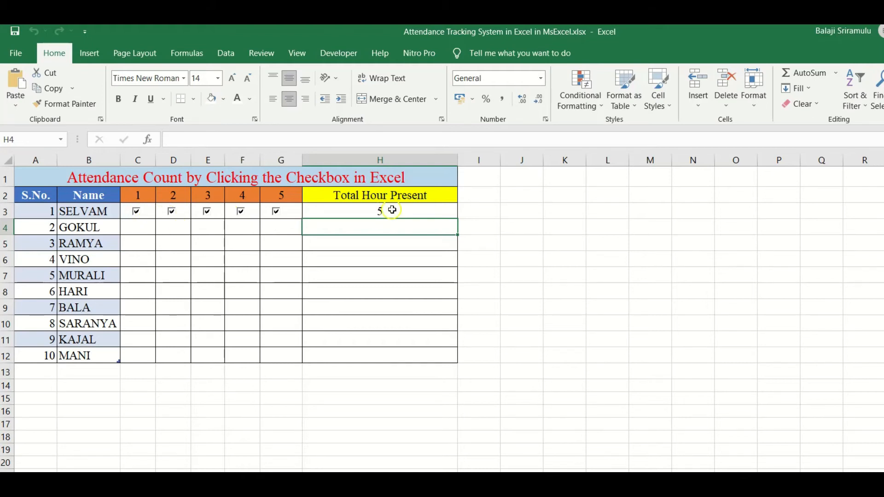
{"action": "left_click", "coordinate": [277, 212]}
{"action": "left_click", "coordinate": [174, 217]}
{"action": "left_click", "coordinate": [207, 216]}
{"action": "left_click", "coordinate": [243, 216]}
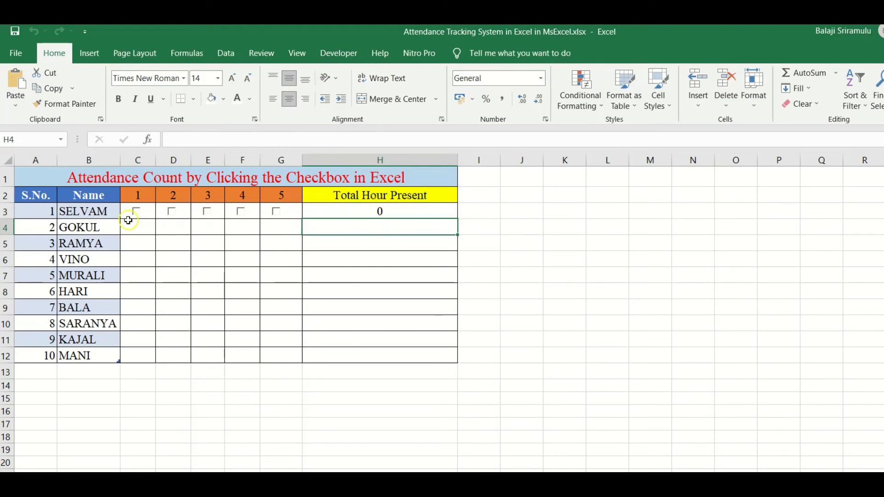
Fill the check box cells C3:G3 down through row 12 for all the students
{"action": "left_click", "coordinate": [152, 210]}
{"action": "left_click_drag", "start_coordinate": [151, 211], "coordinate": [289, 205]}
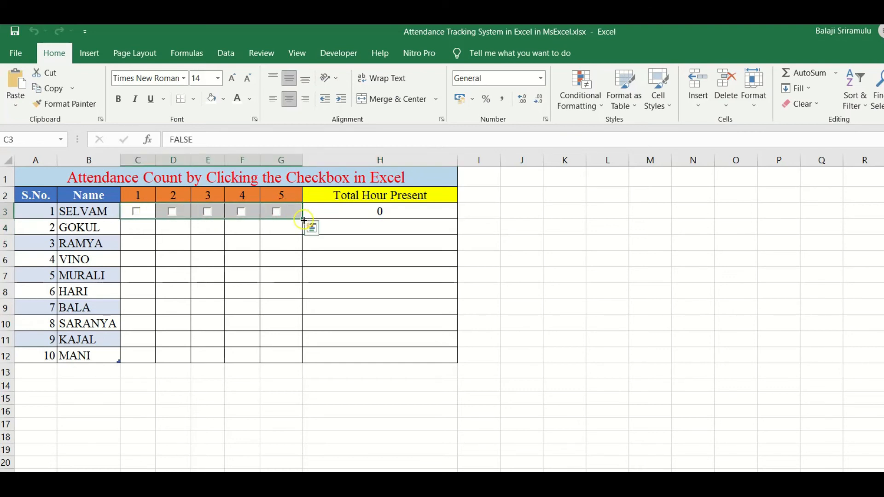
{"action": "left_click_drag", "start_coordinate": [303, 220], "coordinate": [318, 359]}
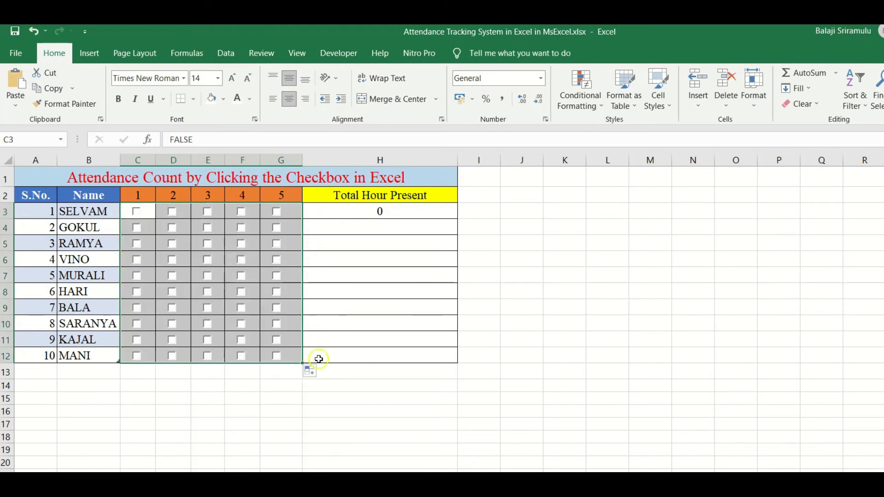
Toggle the check boxes in C3 and C4 to test which cell the copied check boxes in column C respond to
{"action": "left_click", "coordinate": [138, 213]}
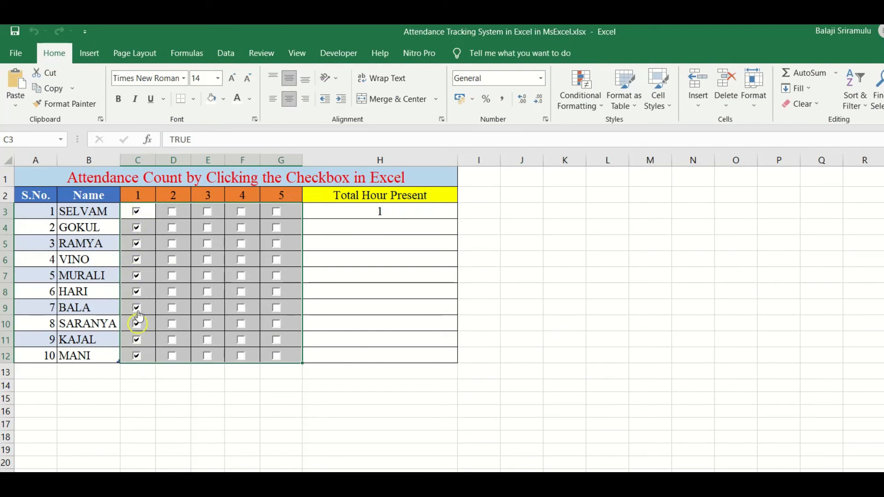
{"action": "left_click", "coordinate": [137, 230]}
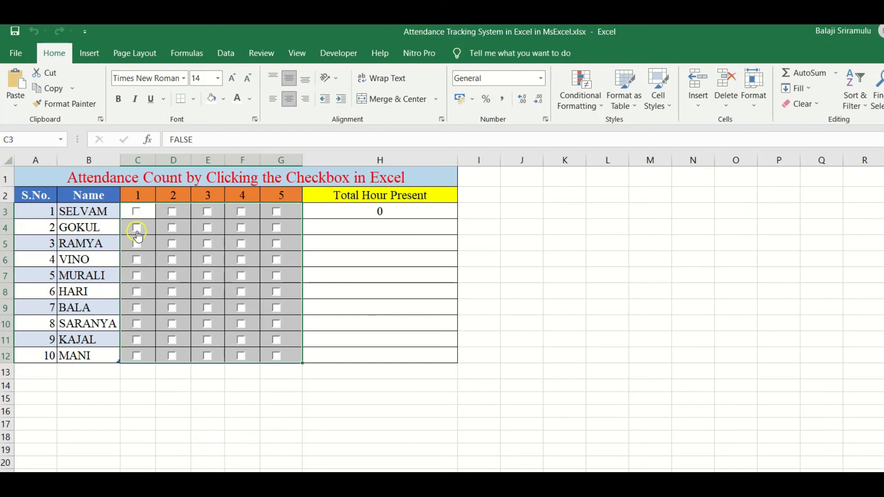
{"action": "left_click", "coordinate": [138, 232]}
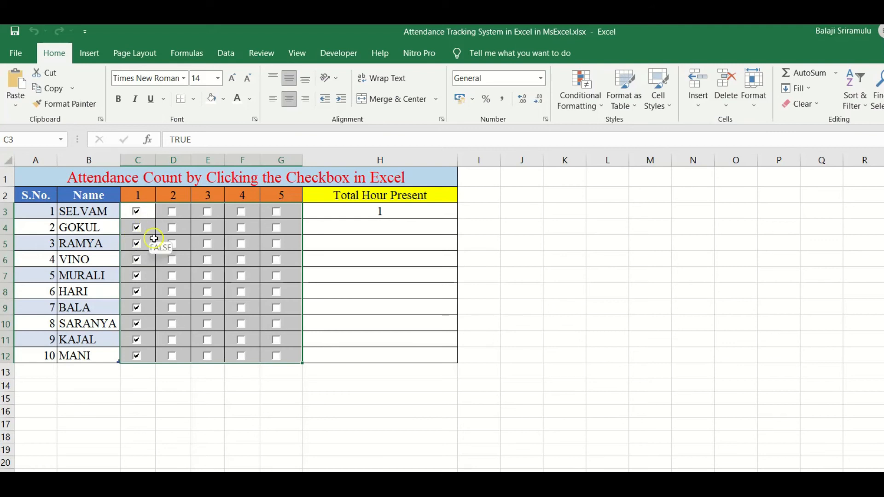
{"action": "left_click", "coordinate": [137, 229]}
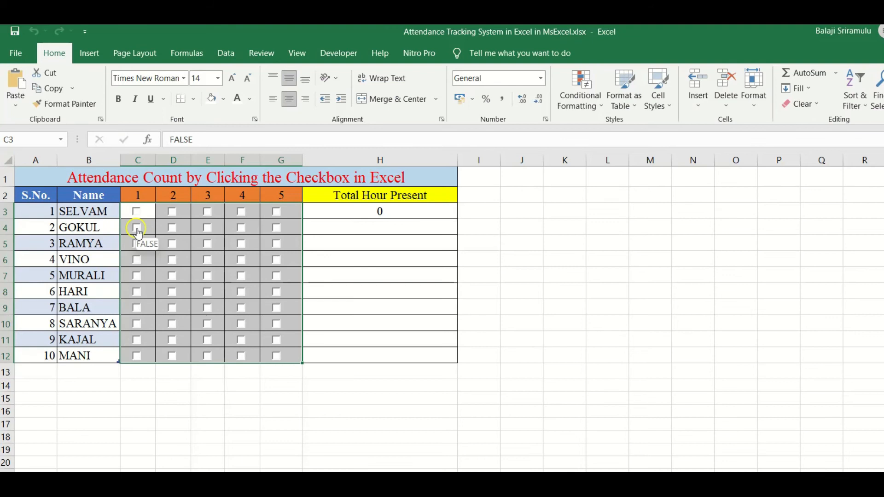
{"action": "left_click", "coordinate": [137, 230]}
Change the cell link of the check box in C4 to $C$4
{"action": "right_click", "coordinate": [137, 229]}
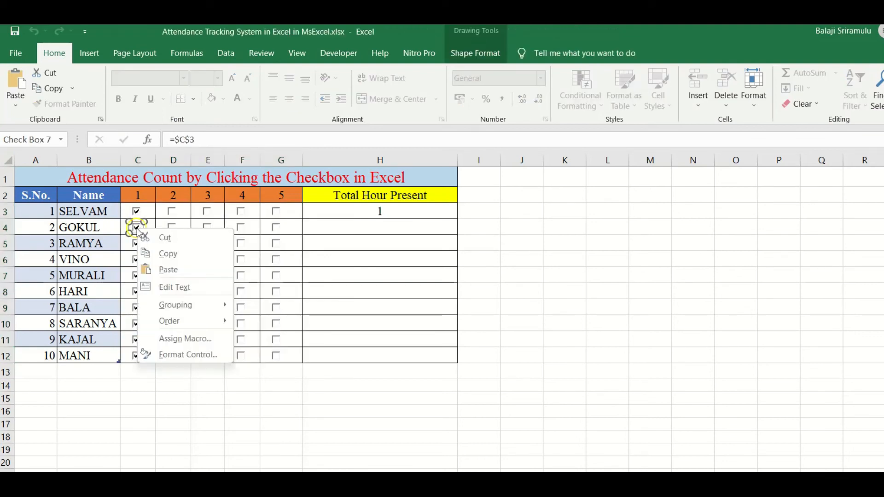
{"action": "left_click", "coordinate": [188, 355]}
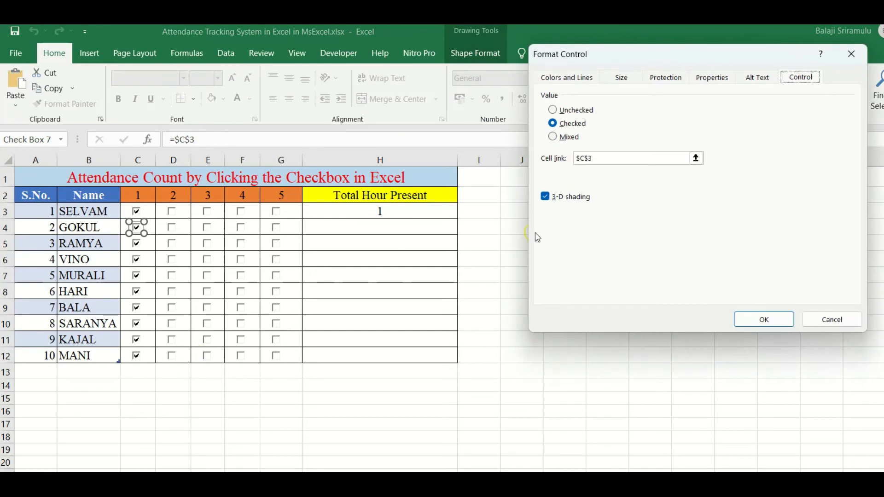
{"action": "left_click", "coordinate": [696, 158]}
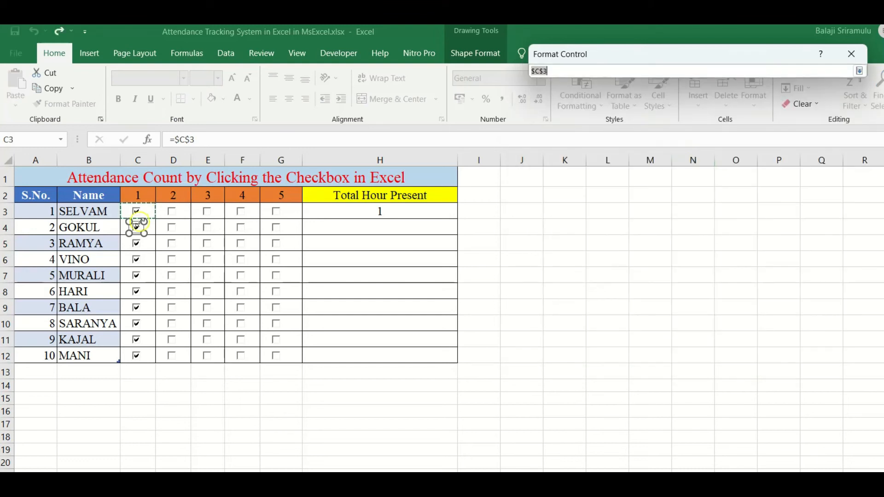
{"action": "left_click", "coordinate": [152, 227]}
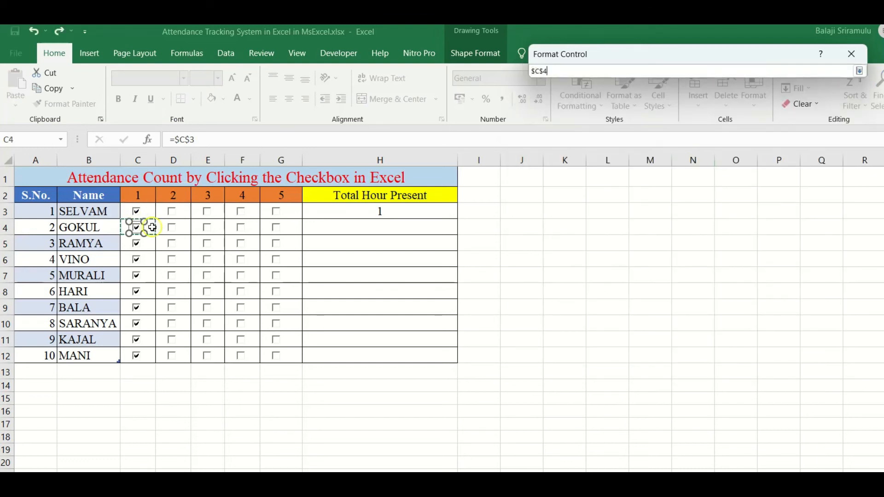
{"action": "key", "text": "Return"}
{"action": "left_click", "coordinate": [764, 317]}
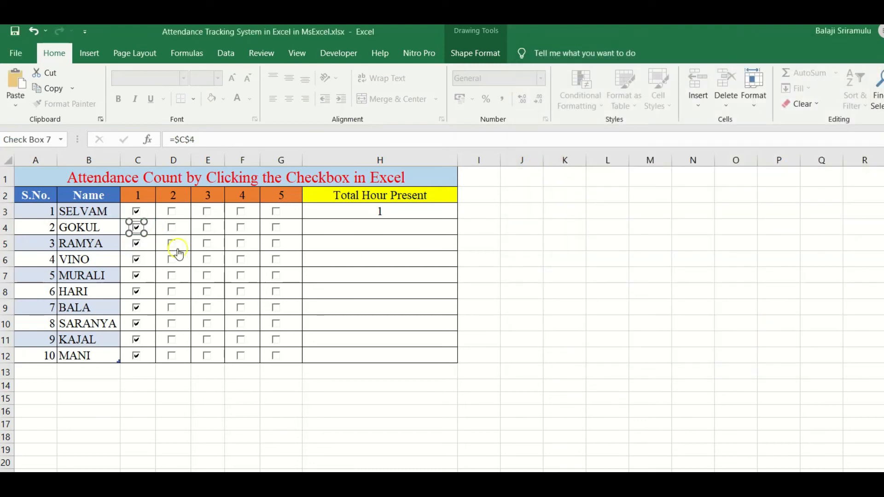
Untick the check boxes in C5 and C4 separately to test C4's individual cell link
{"action": "left_click", "coordinate": [137, 244]}
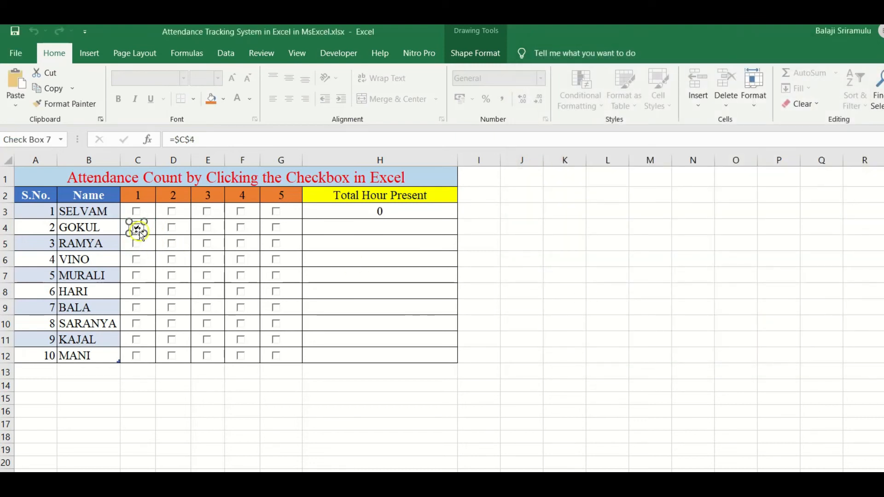
{"action": "left_click", "coordinate": [142, 230]}
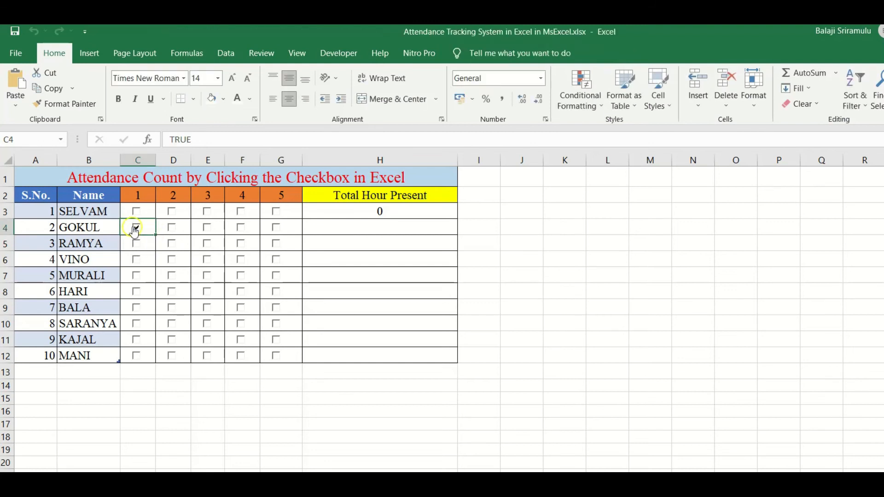
{"action": "left_click", "coordinate": [135, 230]}
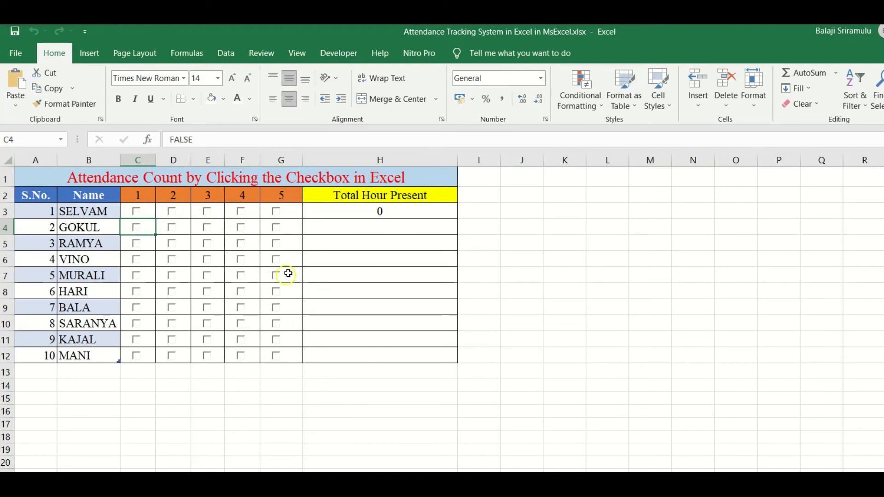
Fill the COUNTIF formula in H3 down to H12 for the remaining students
{"action": "left_click", "coordinate": [385, 210]}
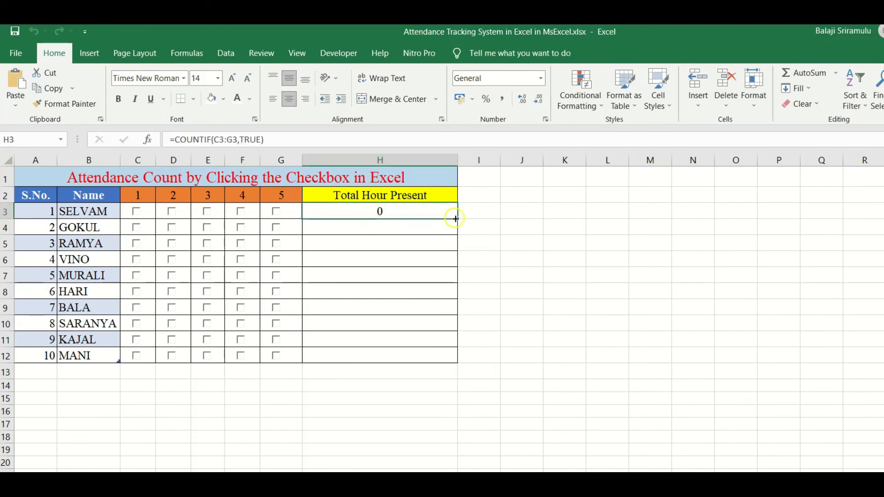
{"action": "left_click_drag", "start_coordinate": [457, 218], "coordinate": [462, 361]}
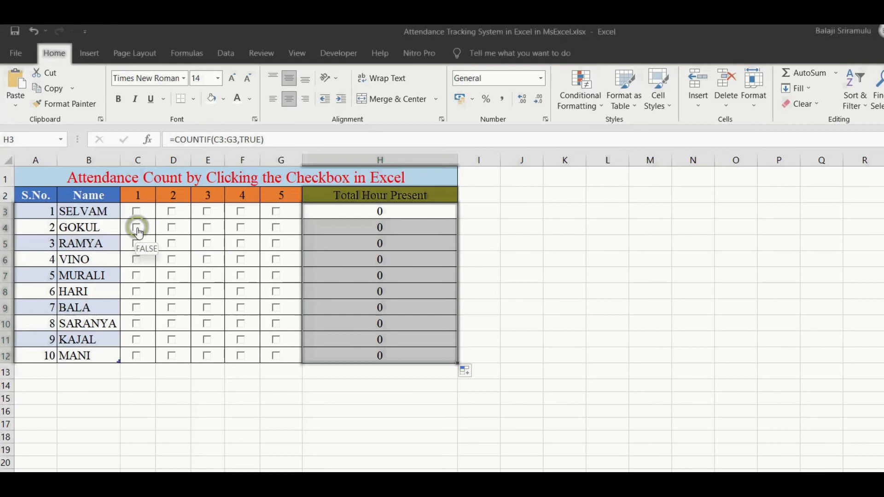
Change the cell link of the check box in D4 to $D$4
{"action": "right_click", "coordinate": [174, 227]}
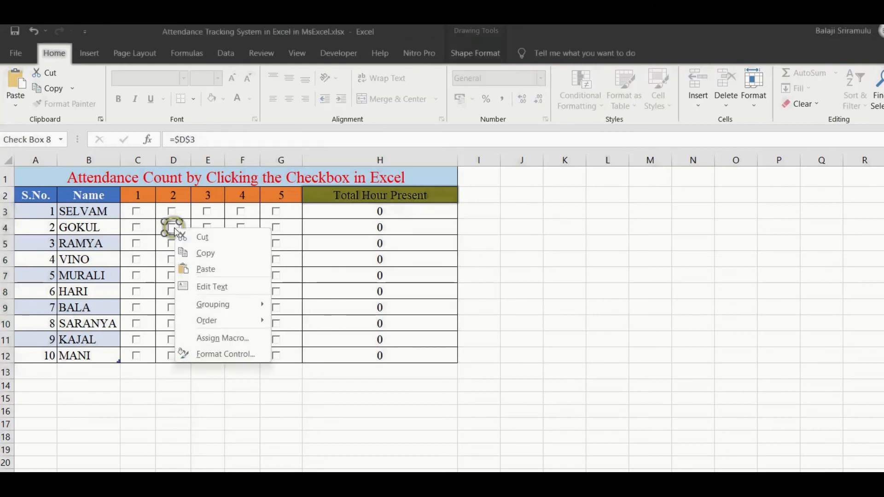
{"action": "left_click", "coordinate": [230, 354]}
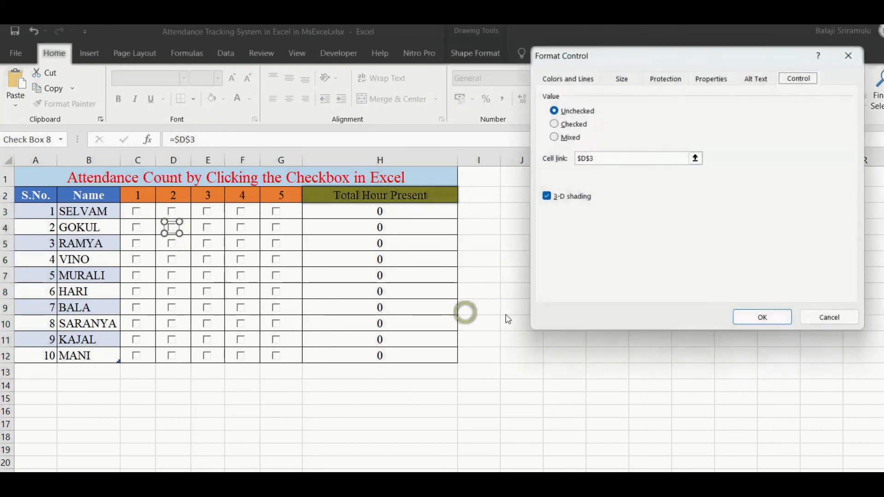
{"action": "left_click", "coordinate": [695, 158]}
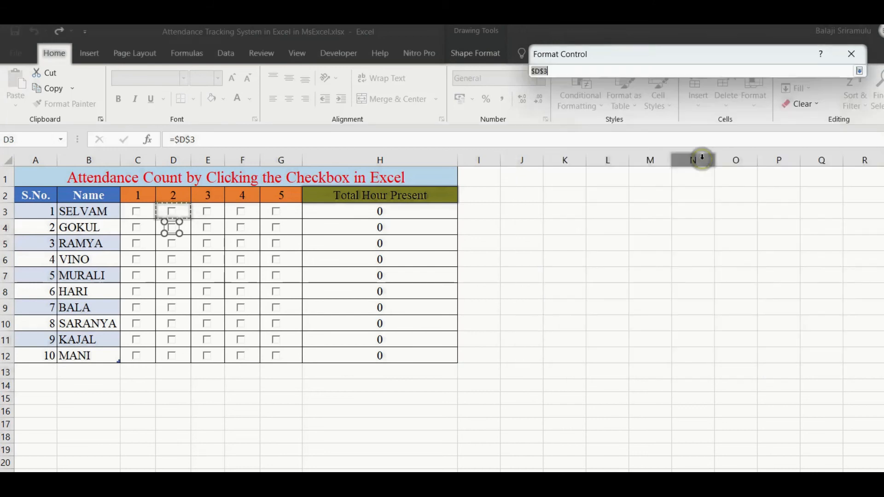
{"action": "left_click", "coordinate": [185, 228]}
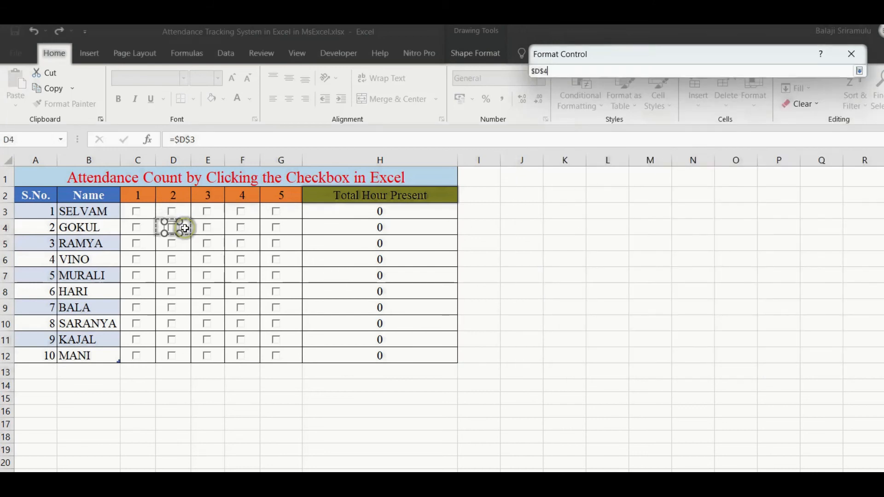
{"action": "key", "text": "Return"}
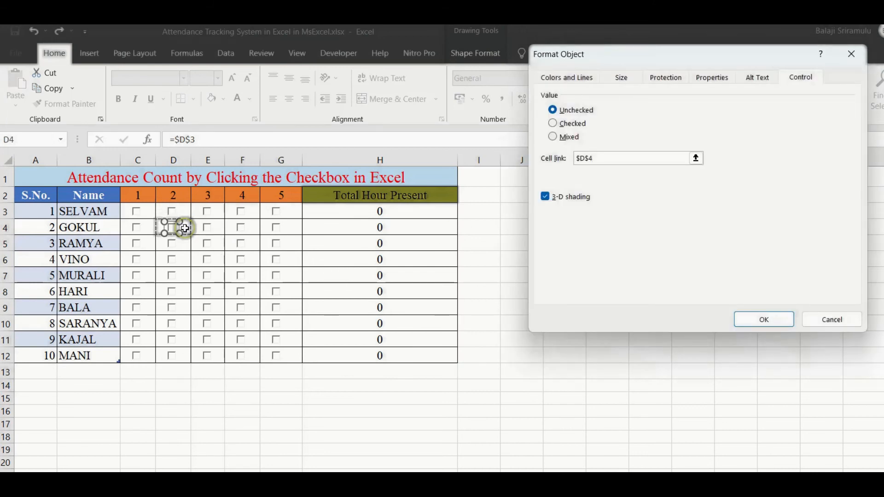
{"action": "left_click", "coordinate": [755, 320]}
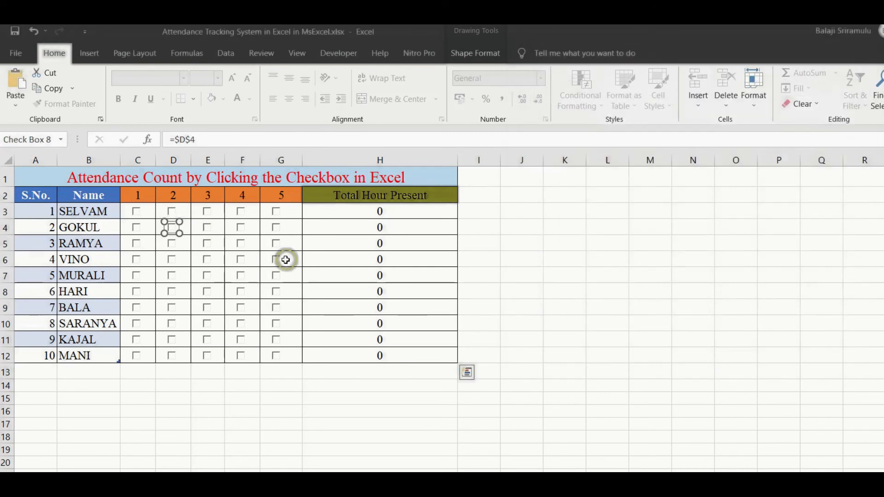
Change the cell link of the check box in E4 to $E$4
{"action": "right_click", "coordinate": [207, 227]}
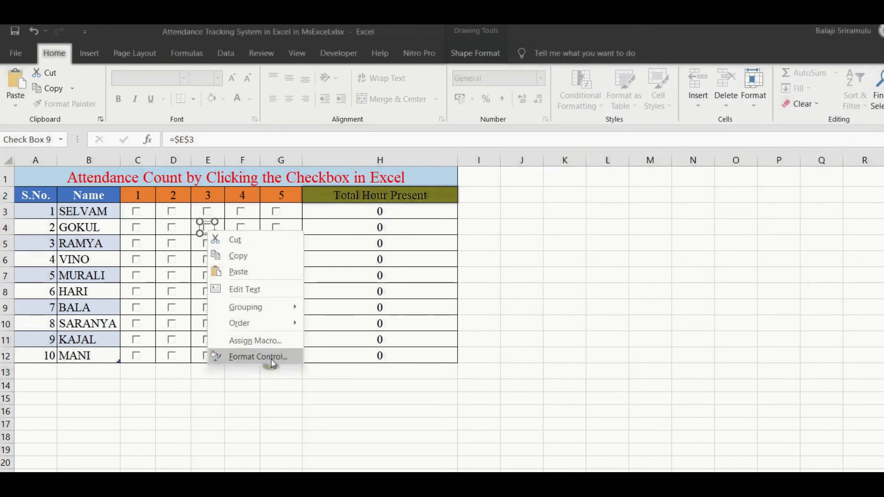
{"action": "left_click", "coordinate": [271, 361]}
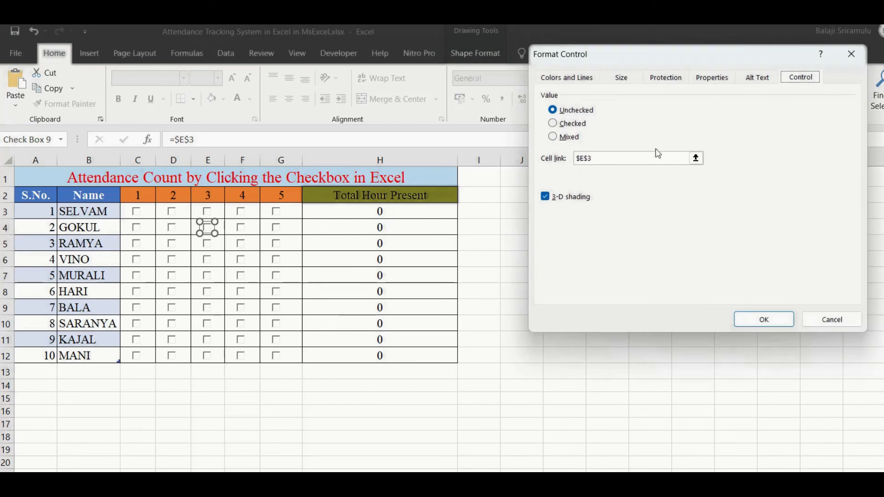
{"action": "left_click", "coordinate": [696, 159]}
{"action": "left_click", "coordinate": [221, 227]}
{"action": "key", "text": "Return"}
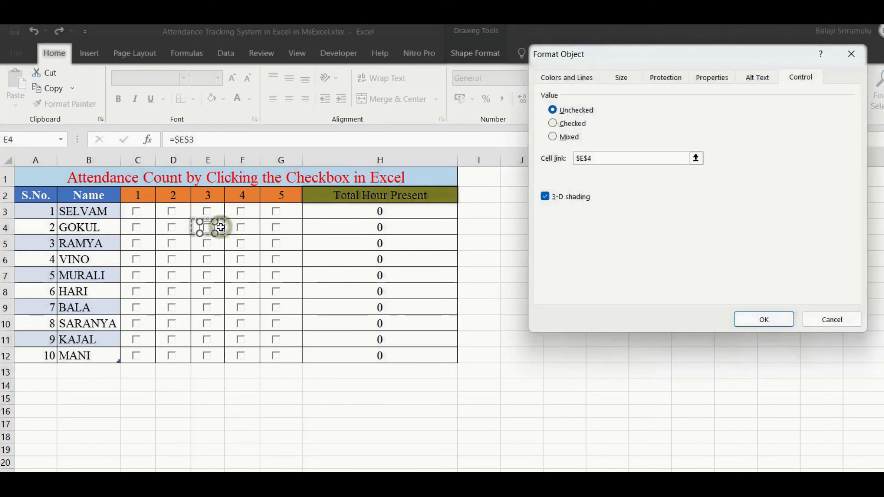
{"action": "left_click", "coordinate": [779, 317]}
{"action": "key", "text": "Escape"}
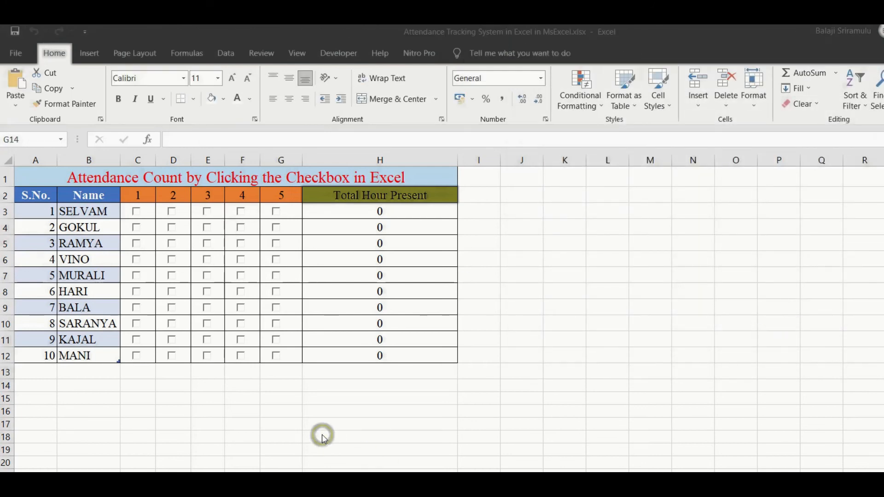
Change the cell link of the check box in D12 to $D$12
{"action": "scroll", "coordinate": [324, 437], "scroll_direction": "down", "scroll_amount": 1}
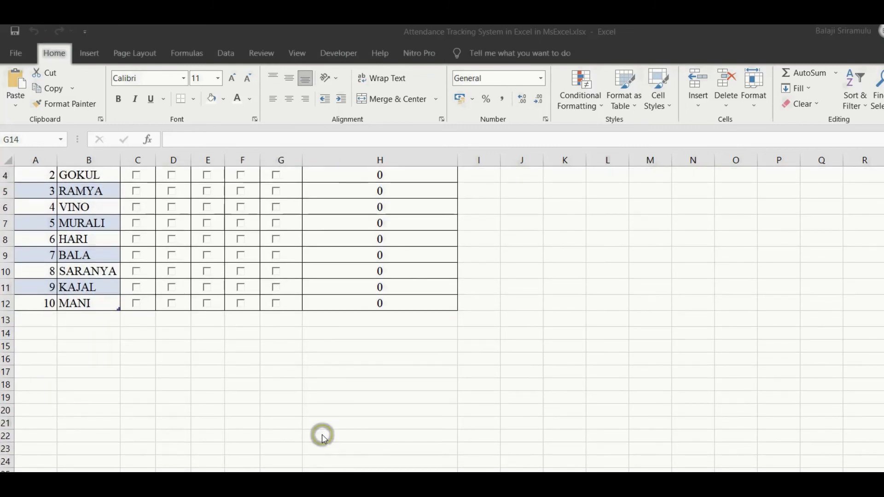
{"action": "left_click", "coordinate": [174, 303]}
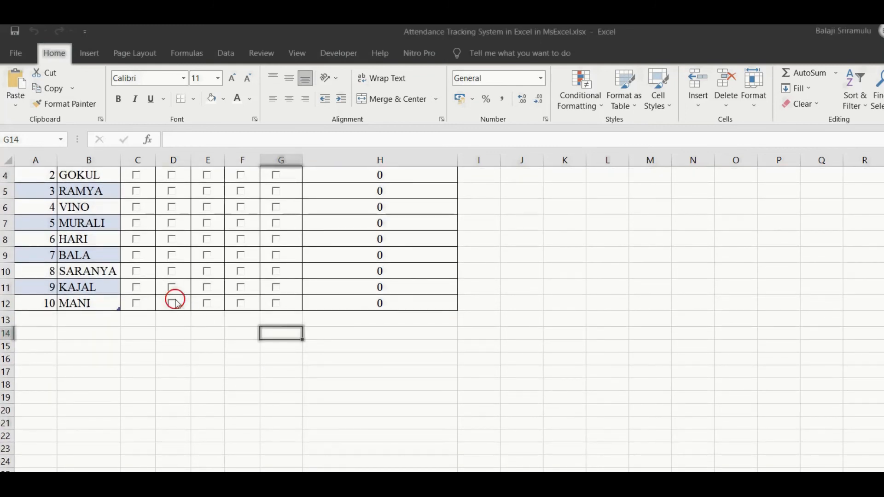
{"action": "right_click", "coordinate": [177, 304]}
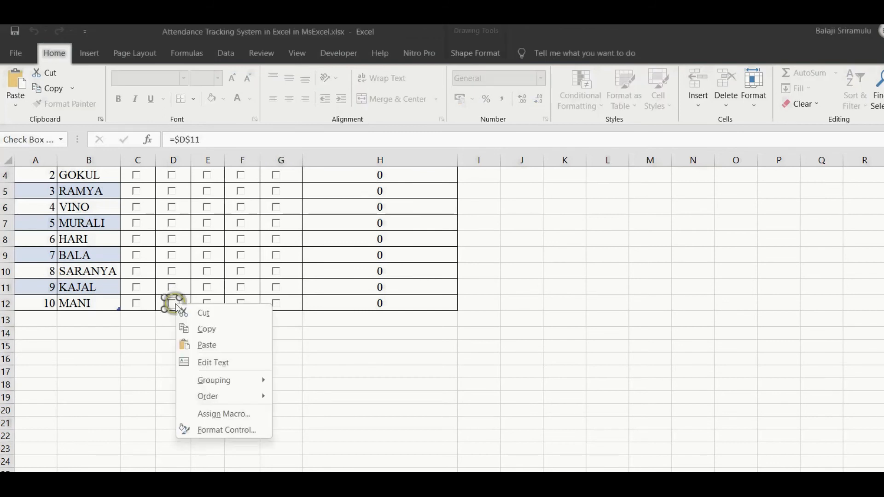
{"action": "left_click", "coordinate": [240, 436]}
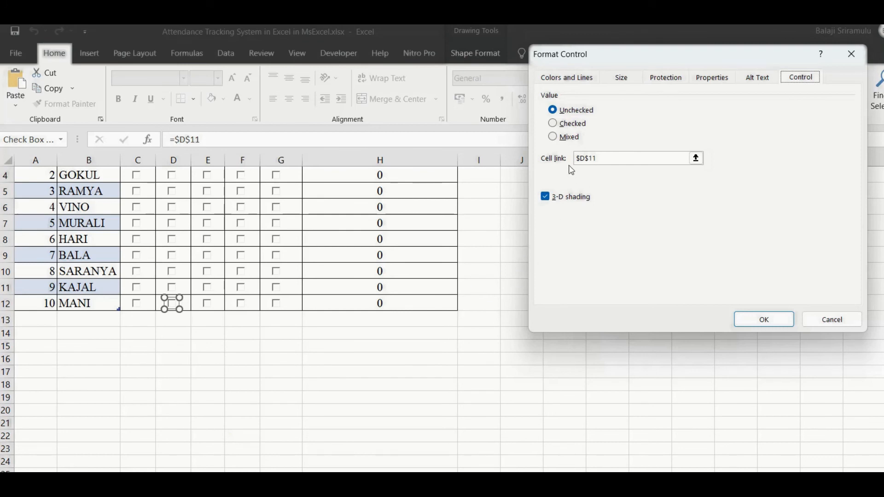
{"action": "left_click", "coordinate": [607, 158]}
{"action": "key", "text": "BackSpace"}
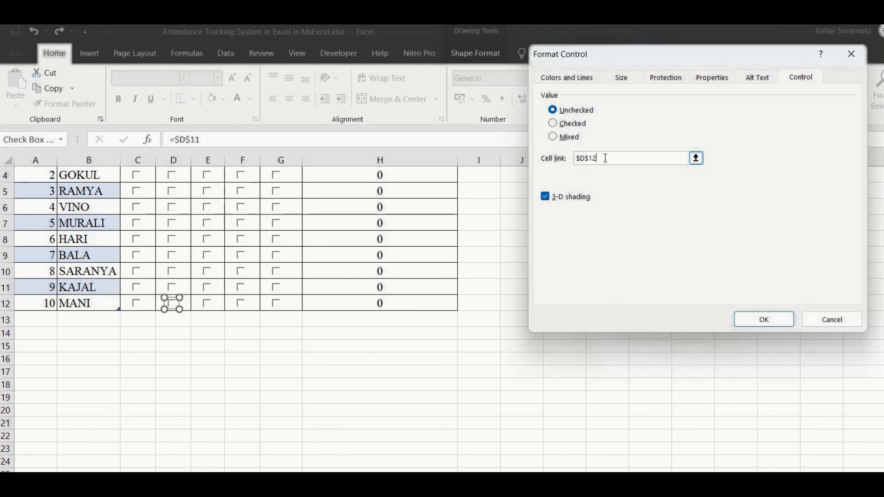
{"action": "key", "text": "Return"}
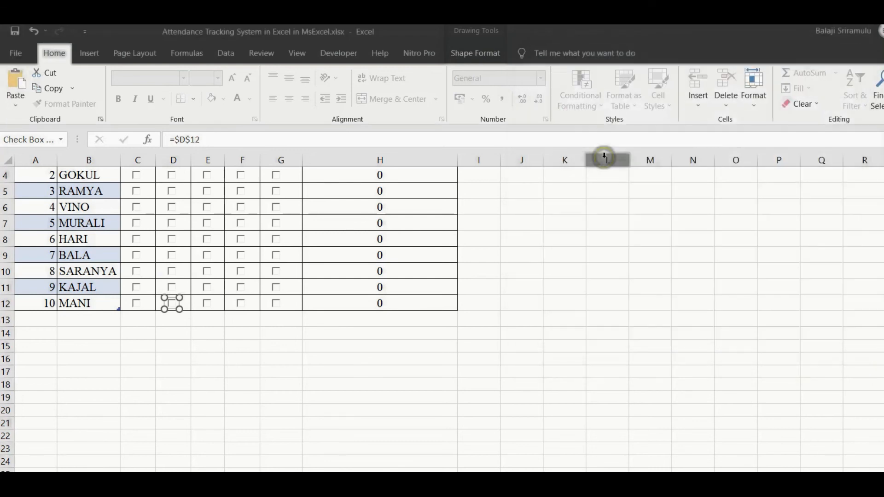
Change the cell link of the check box in E12 to $E$12
{"action": "right_click", "coordinate": [208, 303]}
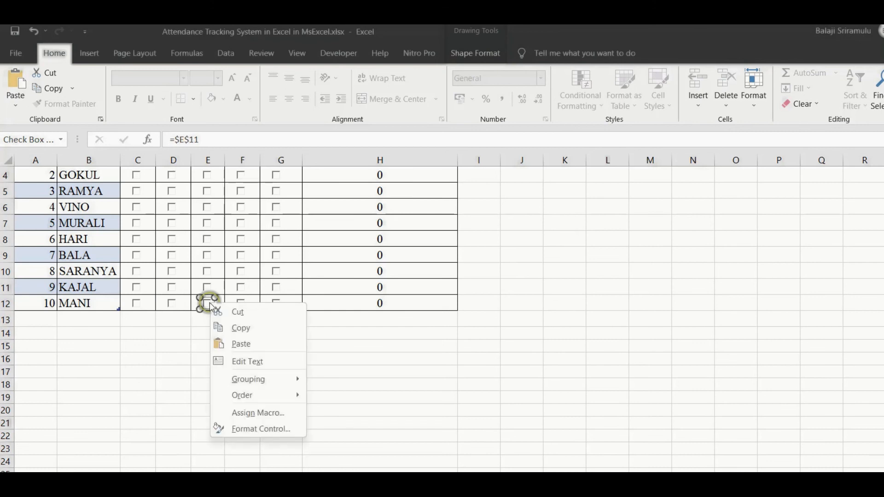
{"action": "left_click", "coordinate": [264, 427]}
{"action": "left_click", "coordinate": [600, 158]}
{"action": "key", "text": "BackSpace"}
{"action": "type", "text": "2"}
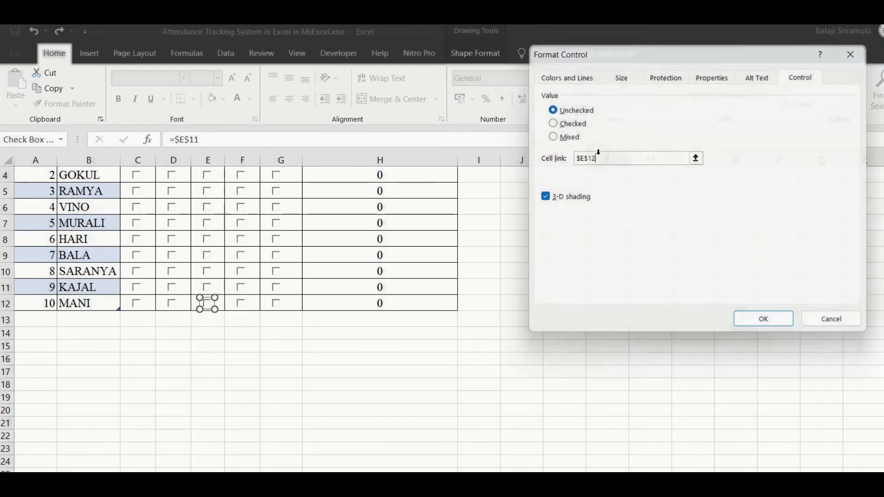
{"action": "key", "text": "Return"}
Change the cell link of the check box in F12 to $F$12
{"action": "right_click", "coordinate": [241, 305]}
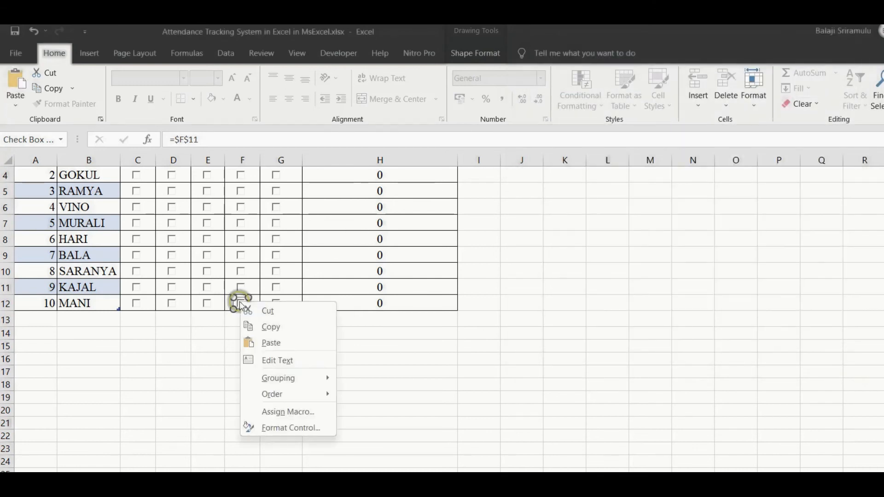
{"action": "left_click", "coordinate": [290, 427]}
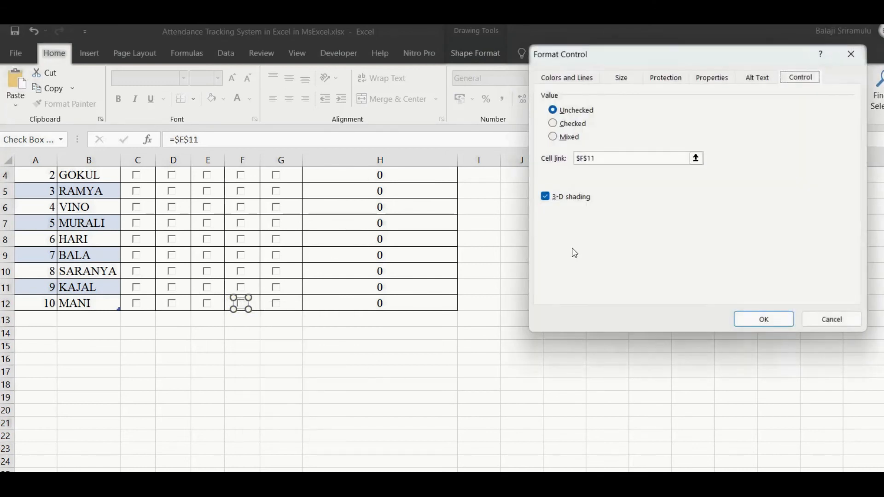
{"action": "left_click", "coordinate": [595, 161]}
{"action": "key", "text": "BackSpace"}
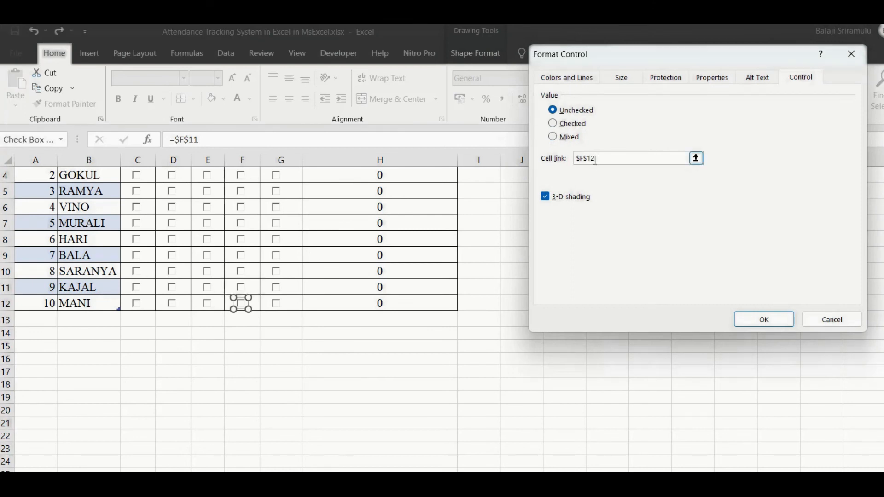
{"action": "key", "text": "Return"}
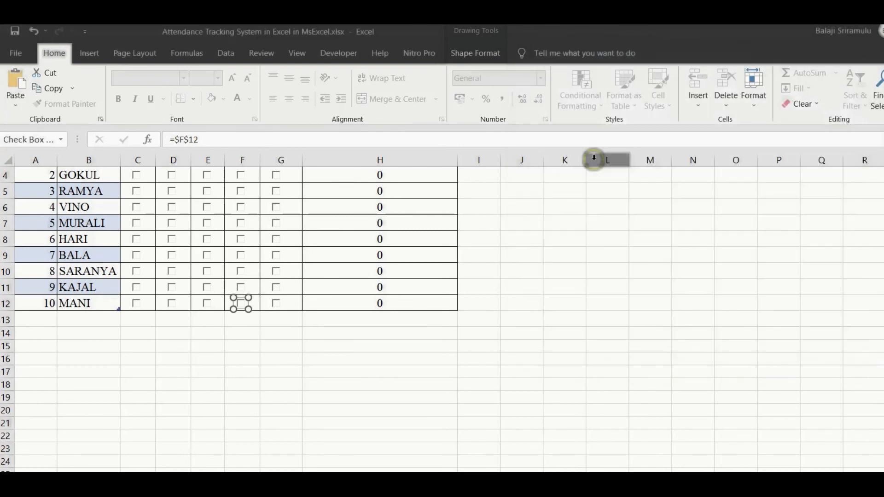
Change the cell link of the check box in G12 to $G$12 and deselect the check box
{"action": "right_click", "coordinate": [278, 307]}
{"action": "left_click", "coordinate": [338, 426]}
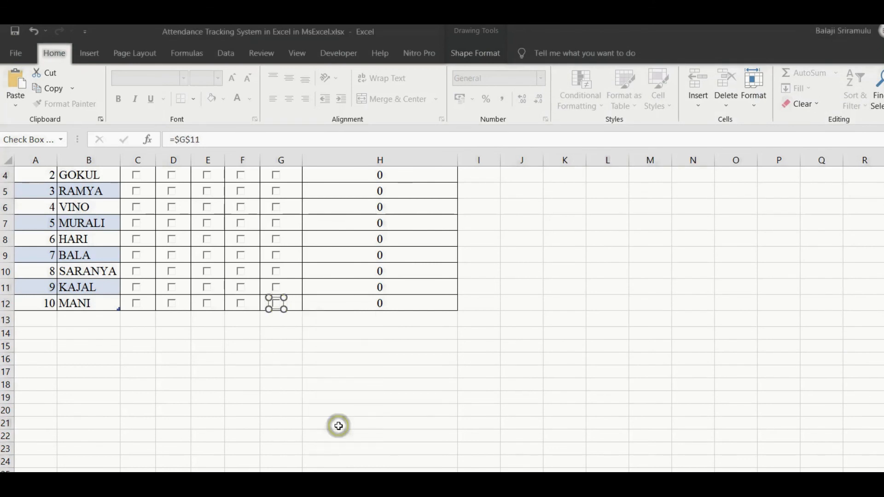
{"action": "left_click", "coordinate": [599, 160]}
{"action": "key", "text": "BackSpace"}
{"action": "key", "text": "Return"}
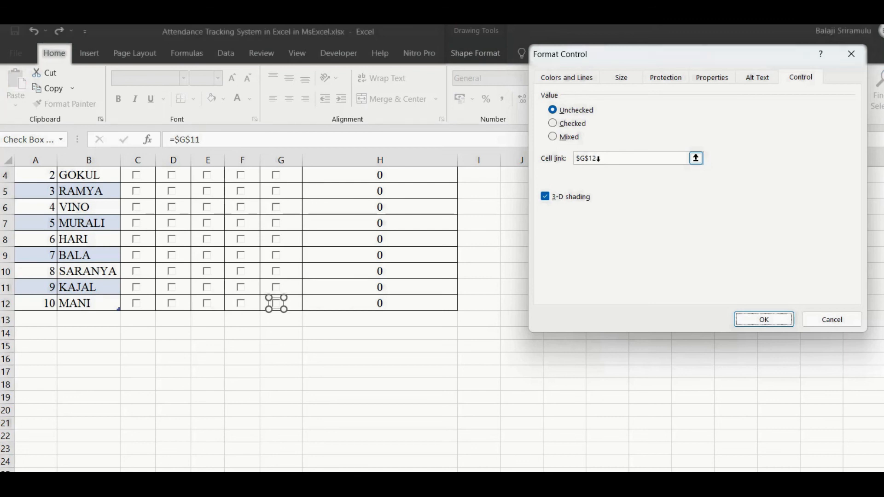
{"action": "scroll", "coordinate": [416, 281], "scroll_direction": "up", "scroll_amount": 1}
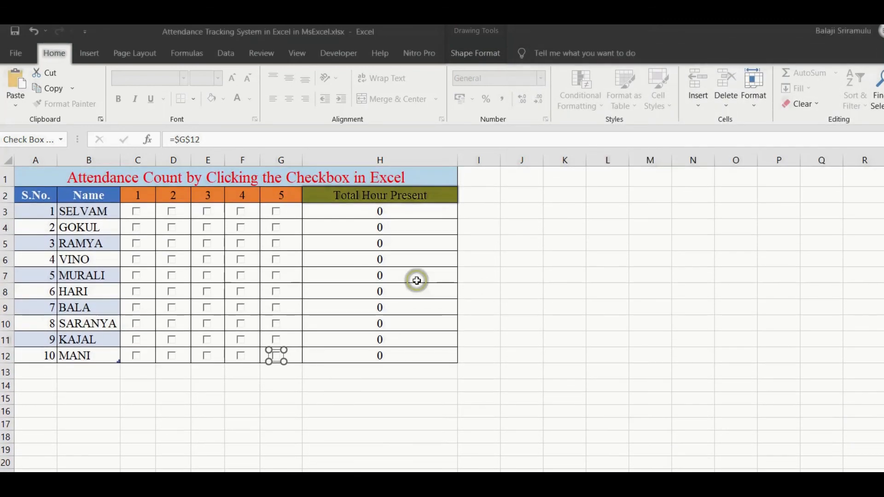
{"action": "left_click", "coordinate": [290, 400]}
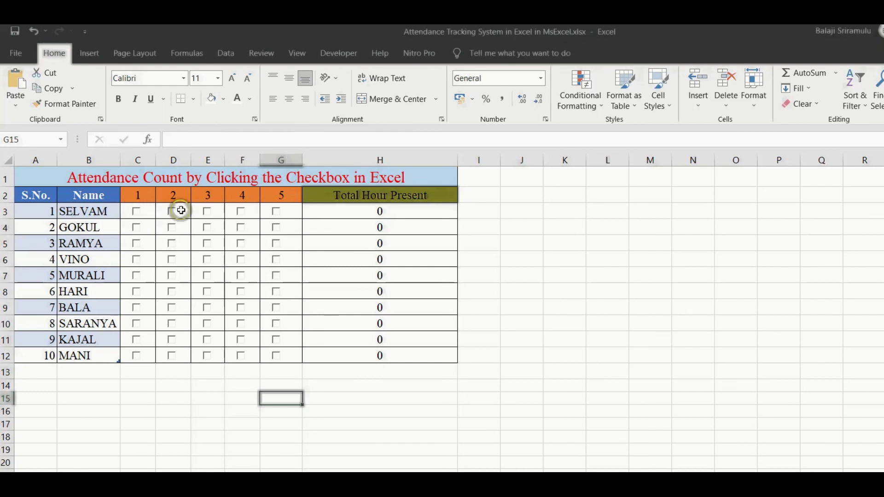
Set the font colour of C3 to black to reveal its linked value, and return it to white
{"action": "left_click", "coordinate": [127, 208]}
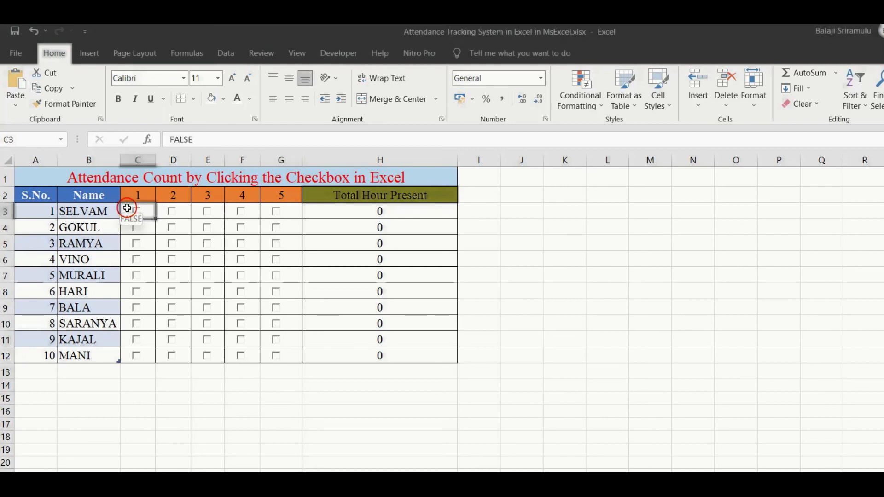
{"action": "left_click", "coordinate": [251, 100]}
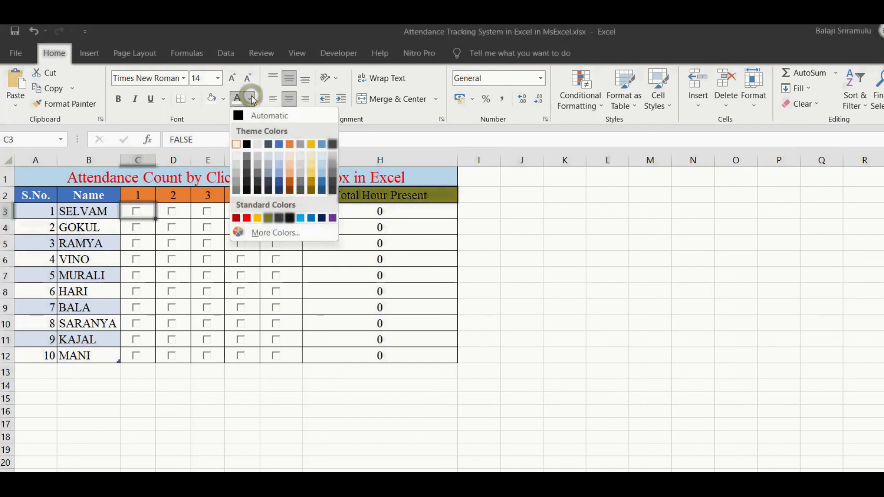
{"action": "left_click", "coordinate": [247, 145]}
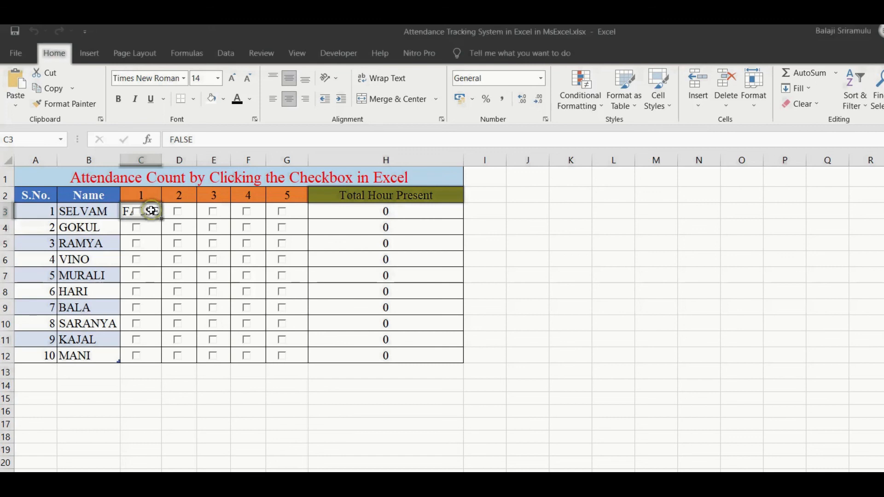
{"action": "left_click", "coordinate": [249, 100]}
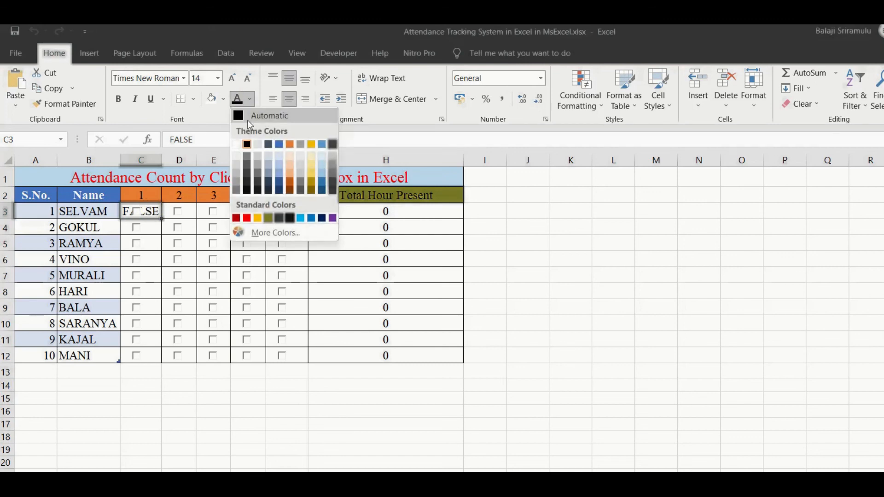
{"action": "left_click", "coordinate": [237, 145]}
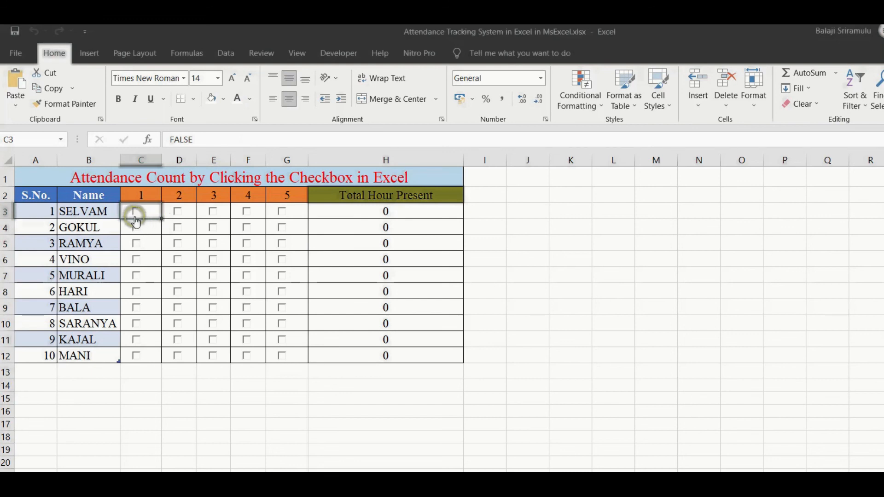
Tick the check boxes for all five hours of the first student in row 3
{"action": "left_click", "coordinate": [136, 212]}
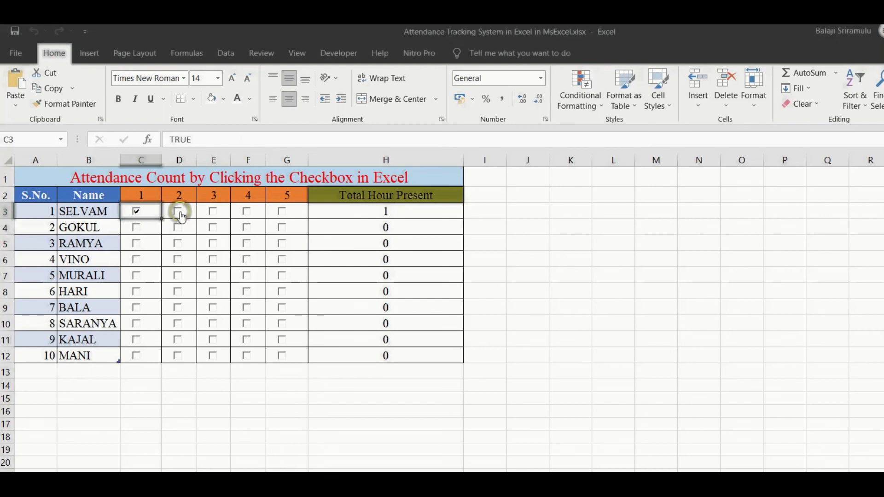
{"action": "left_click", "coordinate": [213, 212]}
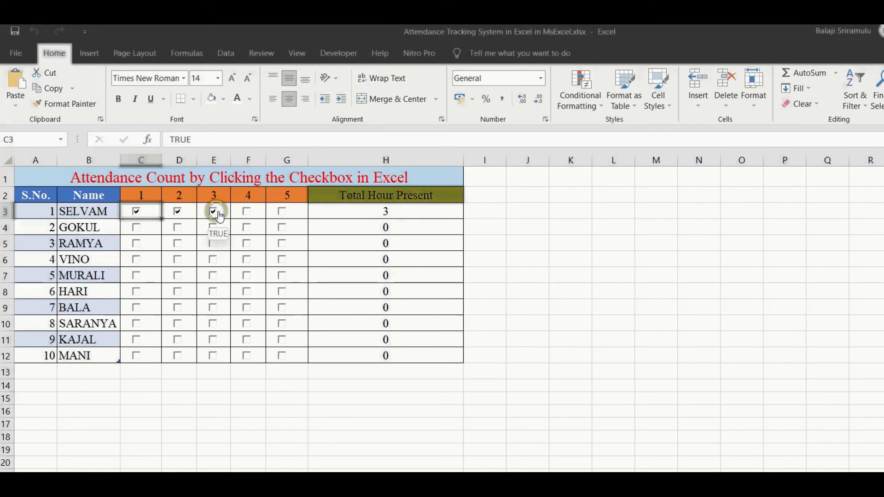
{"action": "left_click", "coordinate": [249, 213]}
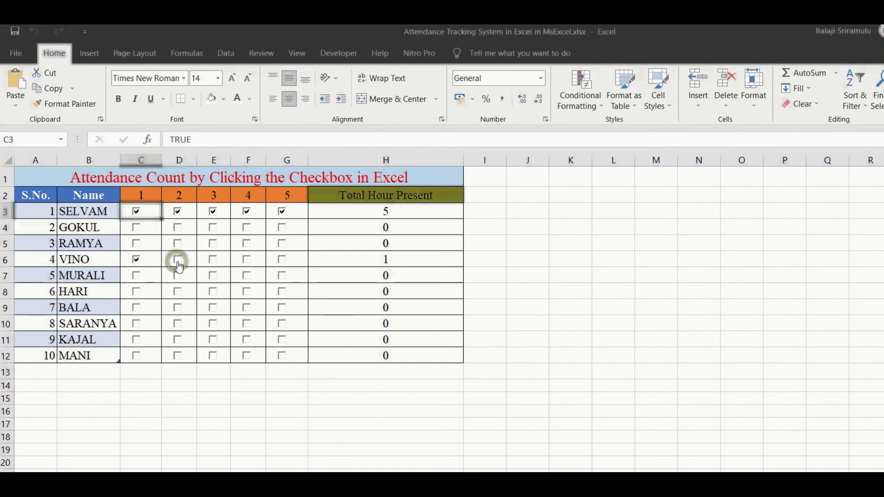
Tick the check boxes for hours 1 to 4 in row 6 and hours 1 to 3 in row 9
{"action": "left_click", "coordinate": [213, 261]}
{"action": "left_click", "coordinate": [247, 261]}
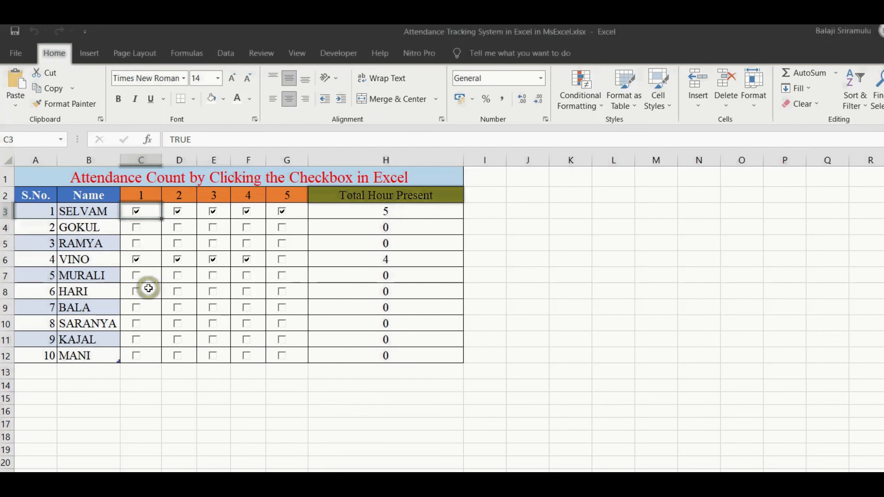
{"action": "left_click", "coordinate": [137, 310]}
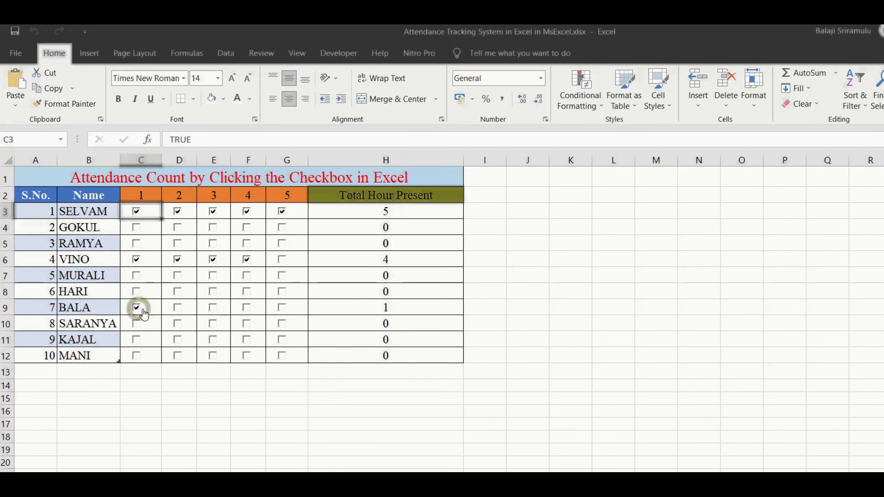
{"action": "left_click", "coordinate": [178, 308]}
{"action": "left_click", "coordinate": [214, 310]}
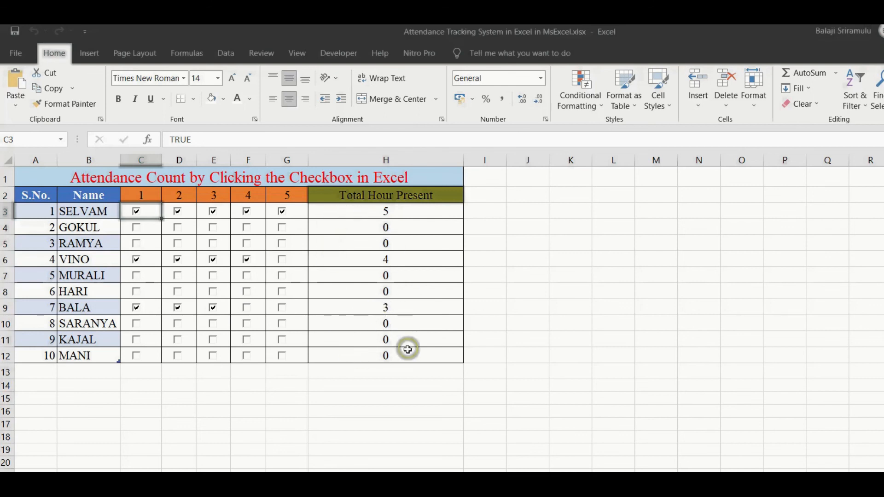